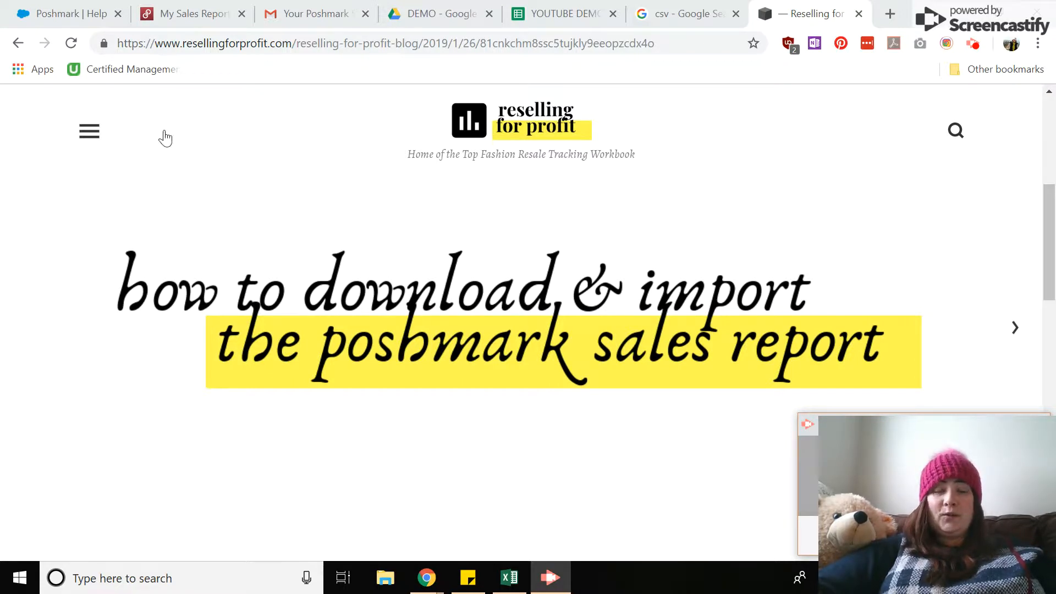
Review the Poshmark support article on finding a record of My Sales, including the app and web instructions.
left_click(71, 11)
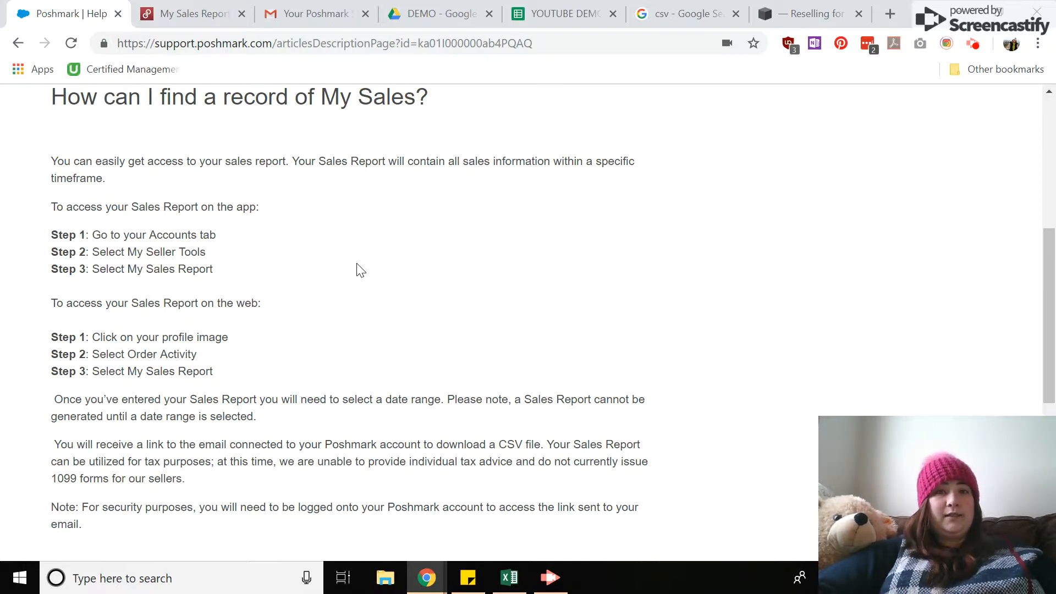
scroll(361, 245, "up", 6)
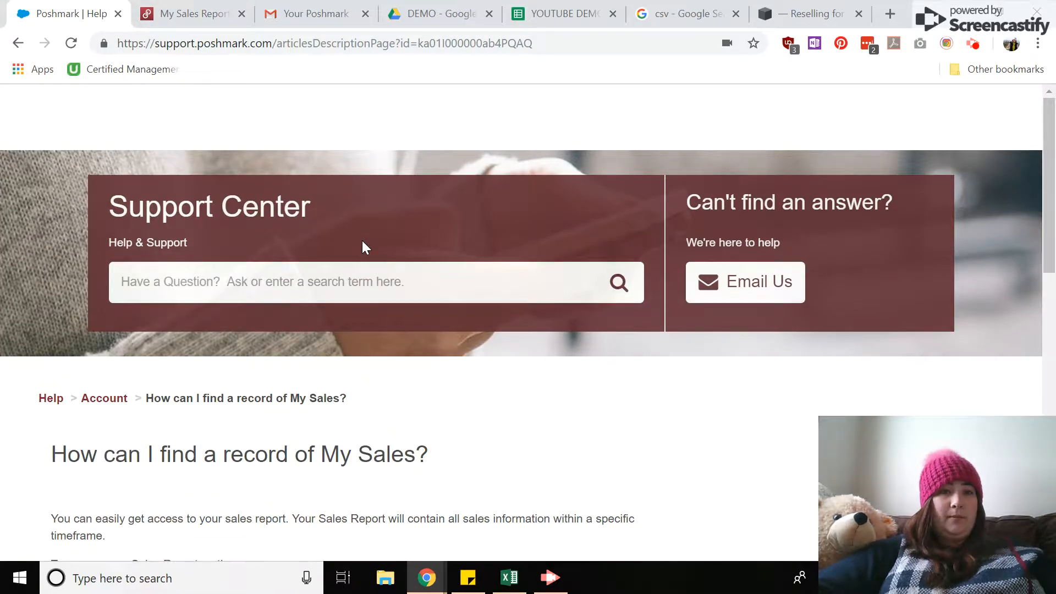
scroll(362, 241, "down", 7)
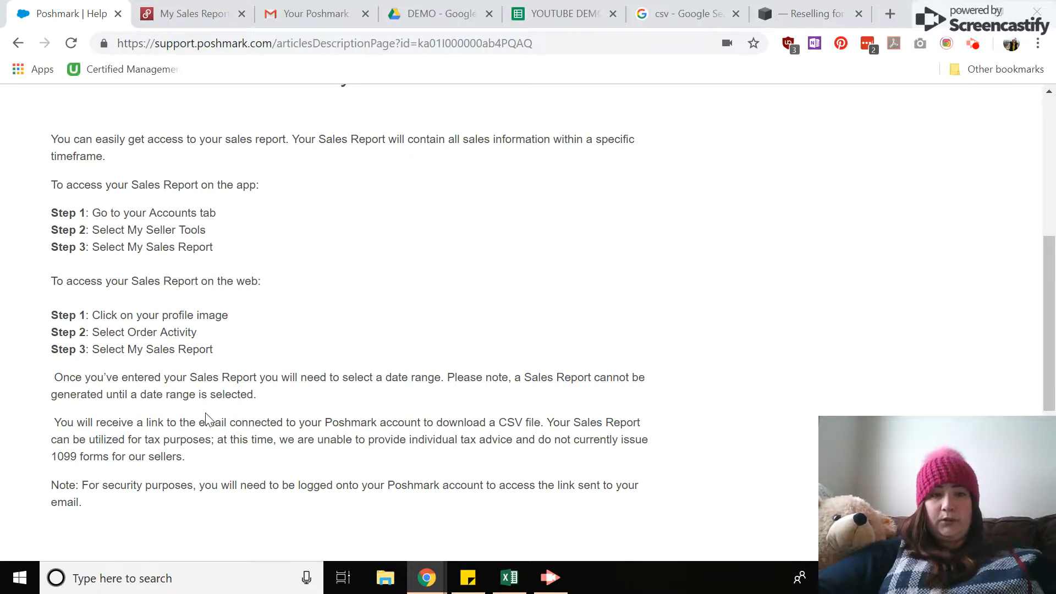
Switch to Poshmark and open My Sales Report from the account's Order Activity.
left_click(181, 17)
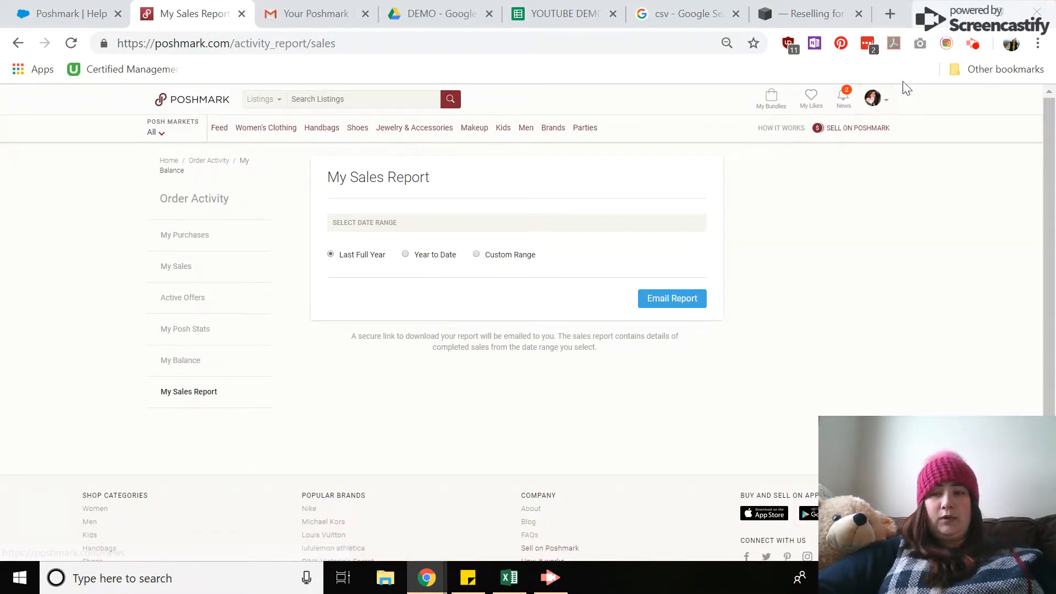
left_click(877, 108)
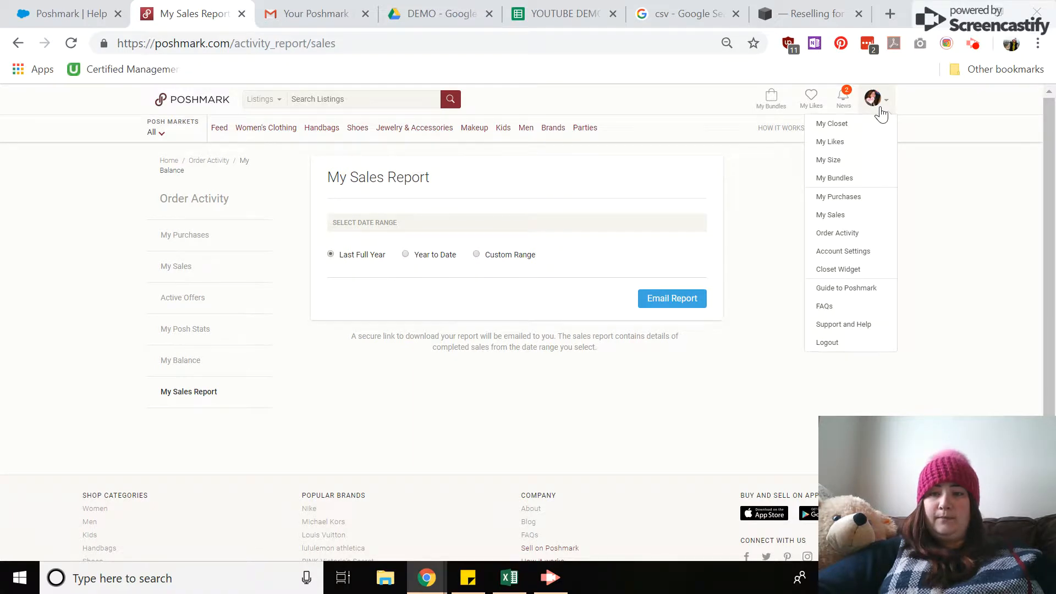
left_click(846, 234)
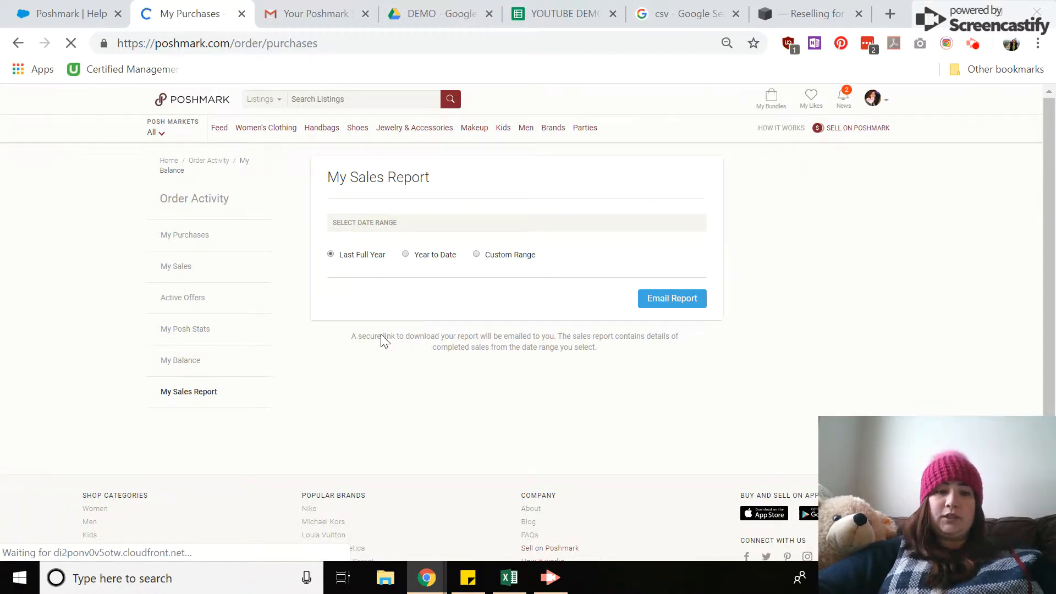
left_click(192, 401)
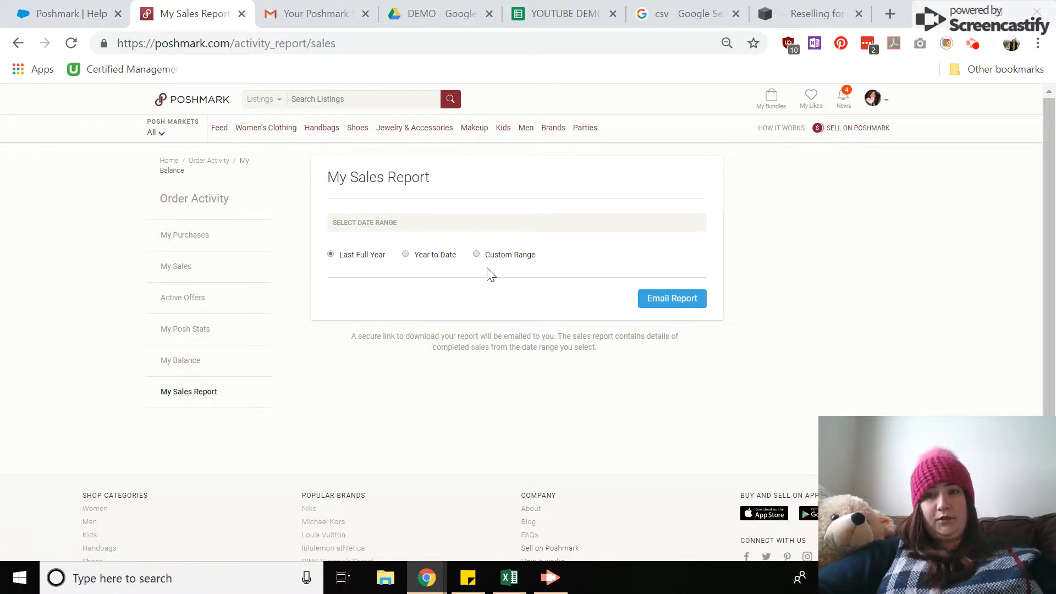
Set a custom date range for the sales report from April 07, 2014 to January 26, 2019.
left_click(480, 257)
left_click(384, 290)
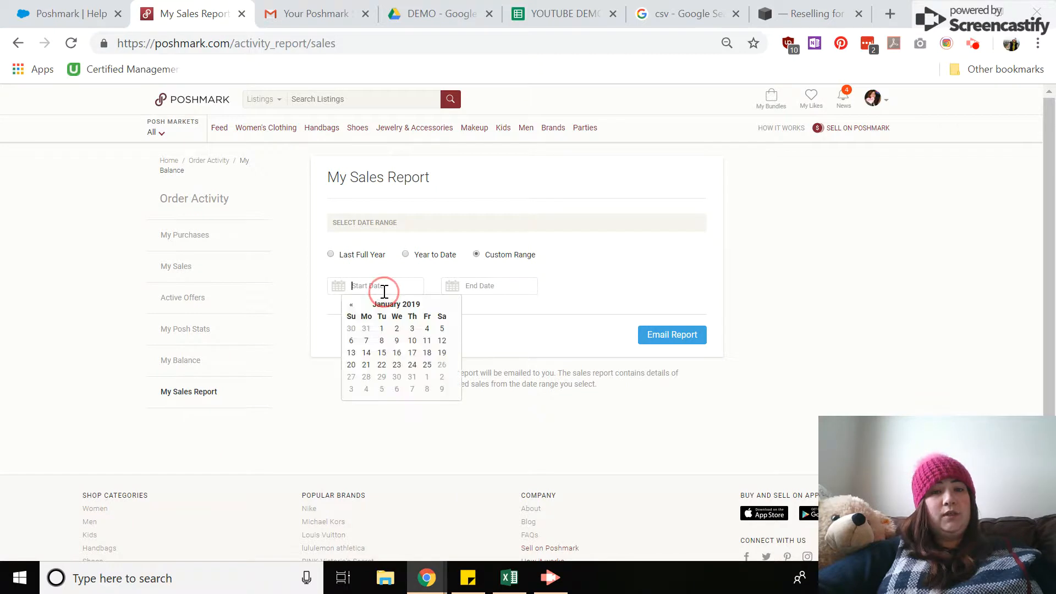
left_click(350, 304)
left_click(351, 304)
left_click(351, 304)
left_click(351, 305)
left_click(351, 304)
double_click(351, 305)
triple_click(351, 305)
triple_click(351, 306)
double_click(351, 306)
double_click(351, 306)
triple_click(351, 306)
double_click(351, 305)
double_click(351, 305)
triple_click(351, 305)
double_click(351, 305)
triple_click(351, 305)
triple_click(351, 305)
double_click(351, 306)
triple_click(351, 306)
double_click(351, 305)
triple_click(351, 306)
double_click(351, 305)
double_click(351, 305)
triple_click(351, 305)
left_click(351, 305)
left_click(351, 305)
left_click(351, 305)
double_click(351, 305)
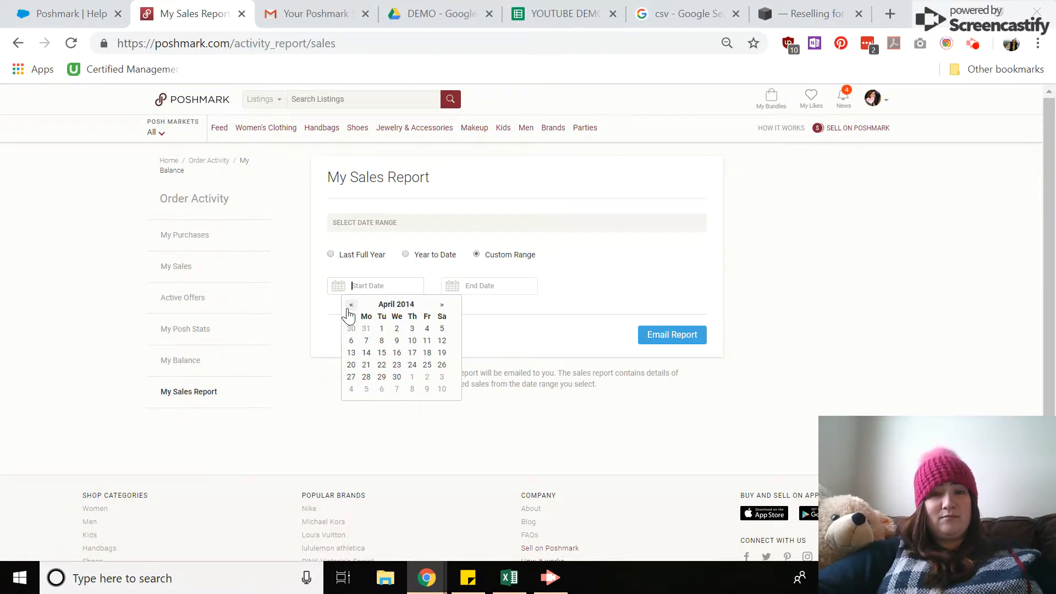
left_click(367, 341)
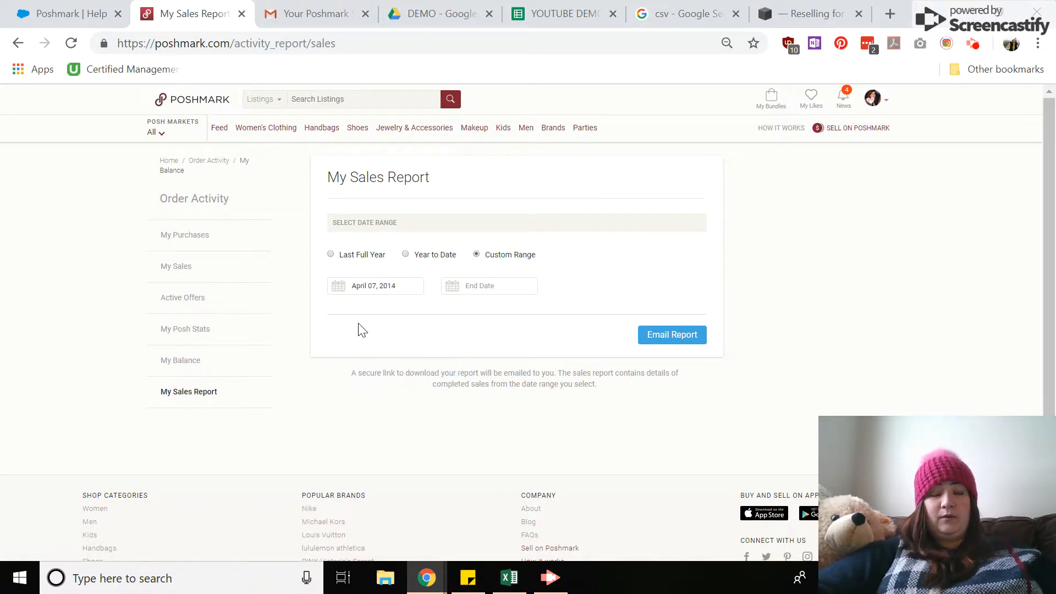
left_click(487, 290)
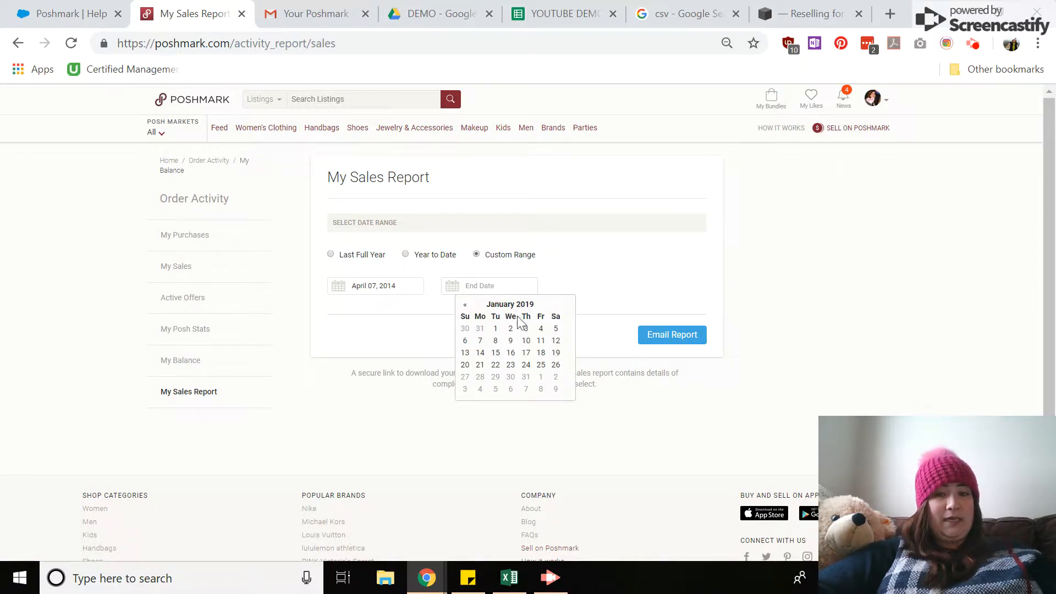
left_click(555, 365)
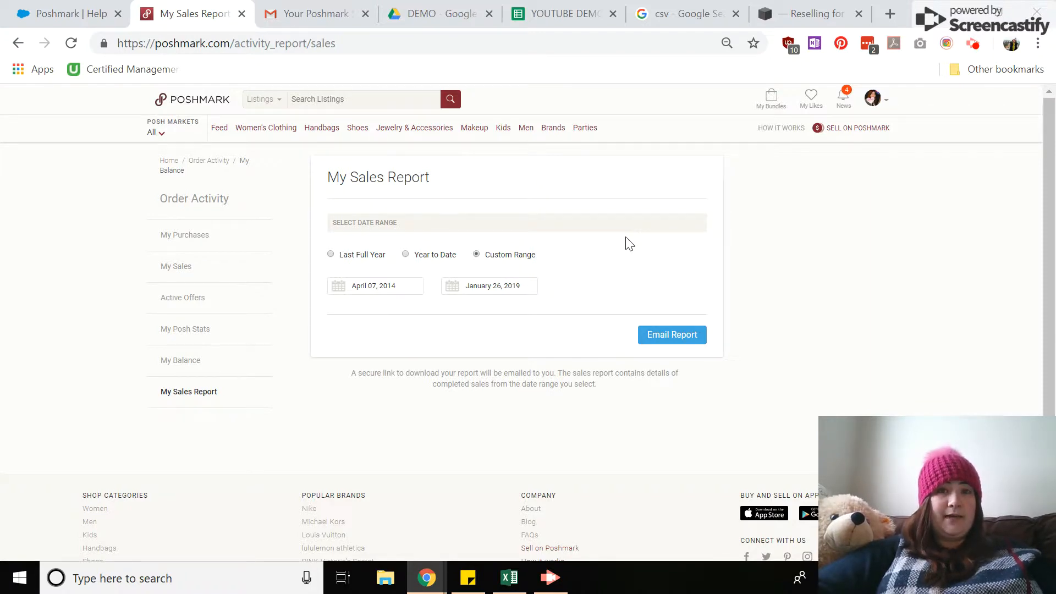
Look at the year choices on the Summary sheet of the YOUTUBE DEMO workbook in Google Sheets.
left_click(553, 19)
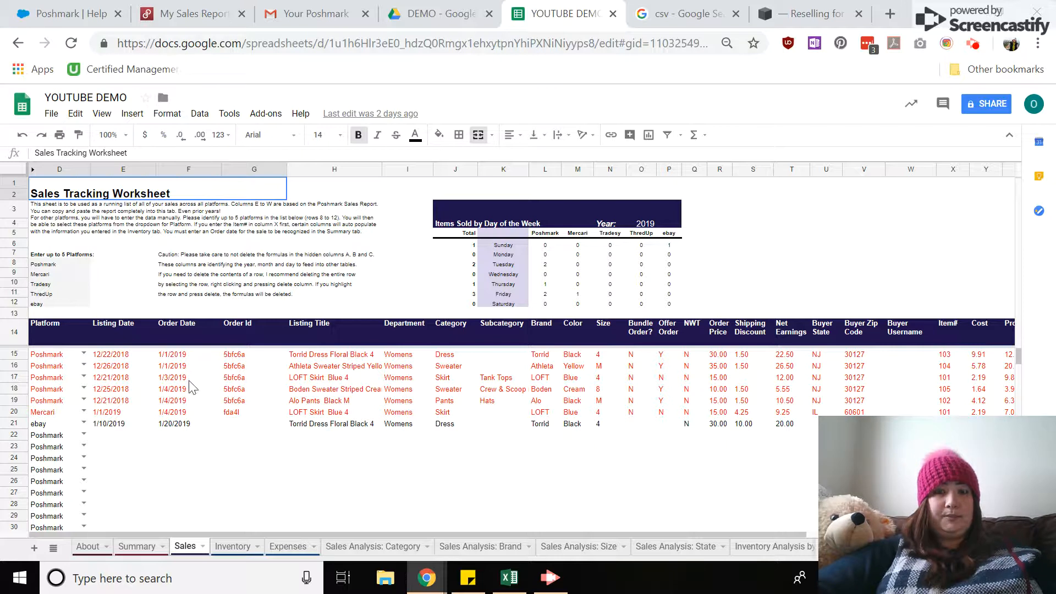
left_click(137, 557)
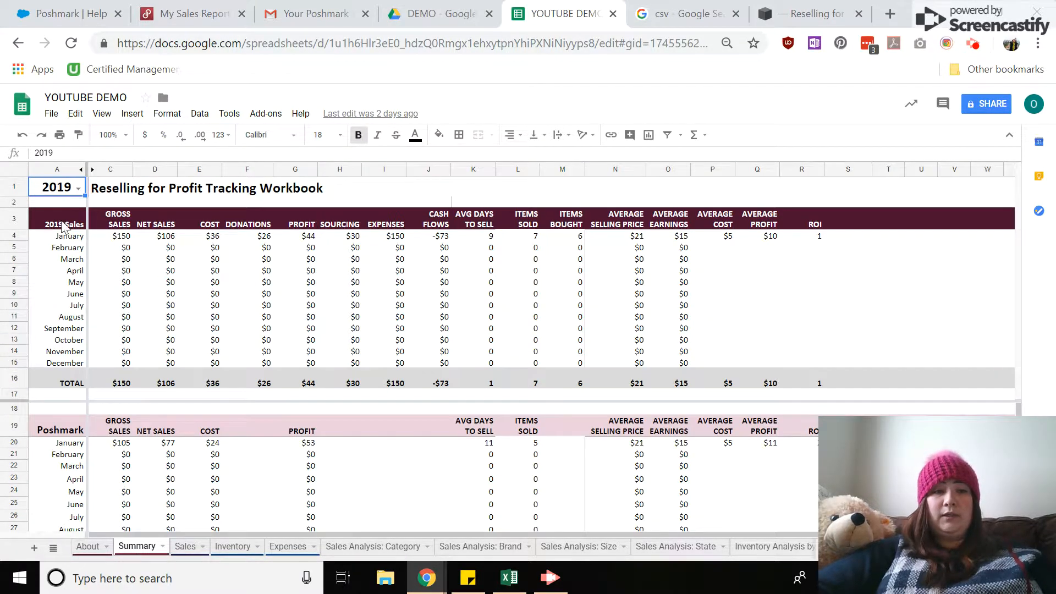
left_click(78, 188)
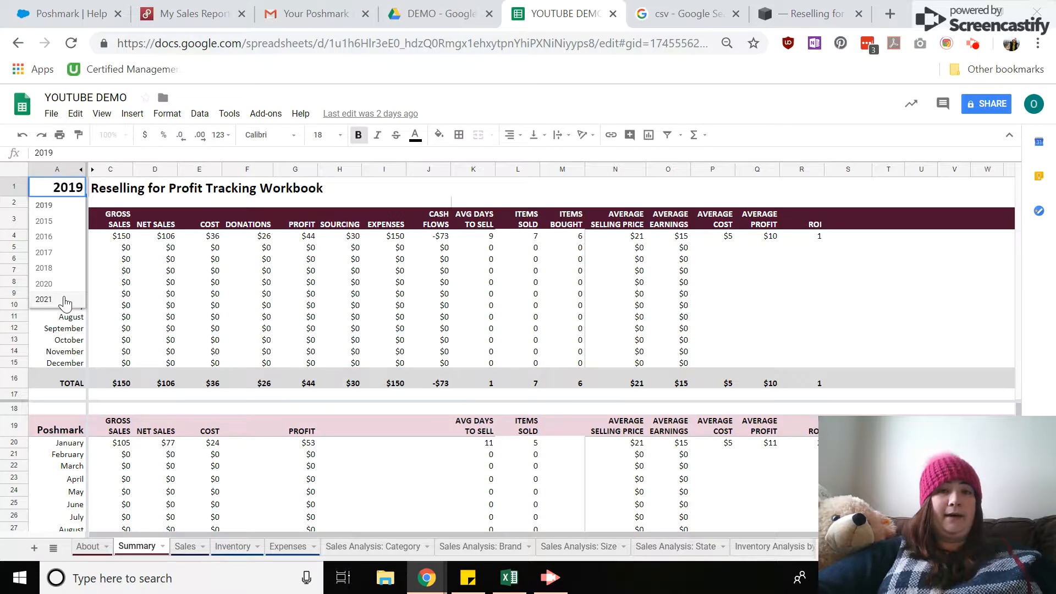
Back in Poshmark, request the emailed sales report for the Year to Date range.
left_click(200, 12)
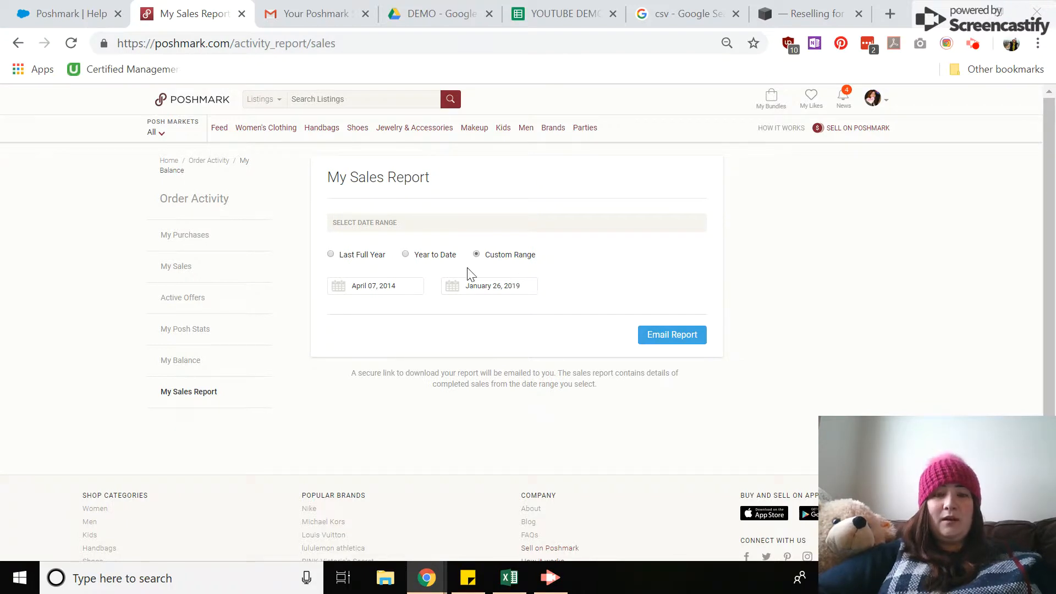
left_click(407, 256)
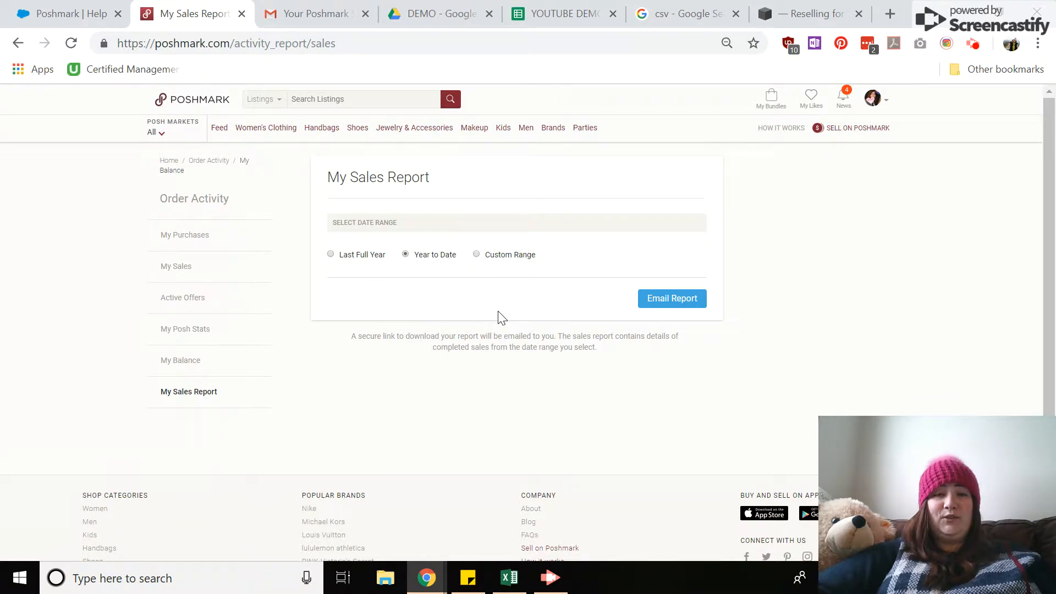
left_click(664, 299)
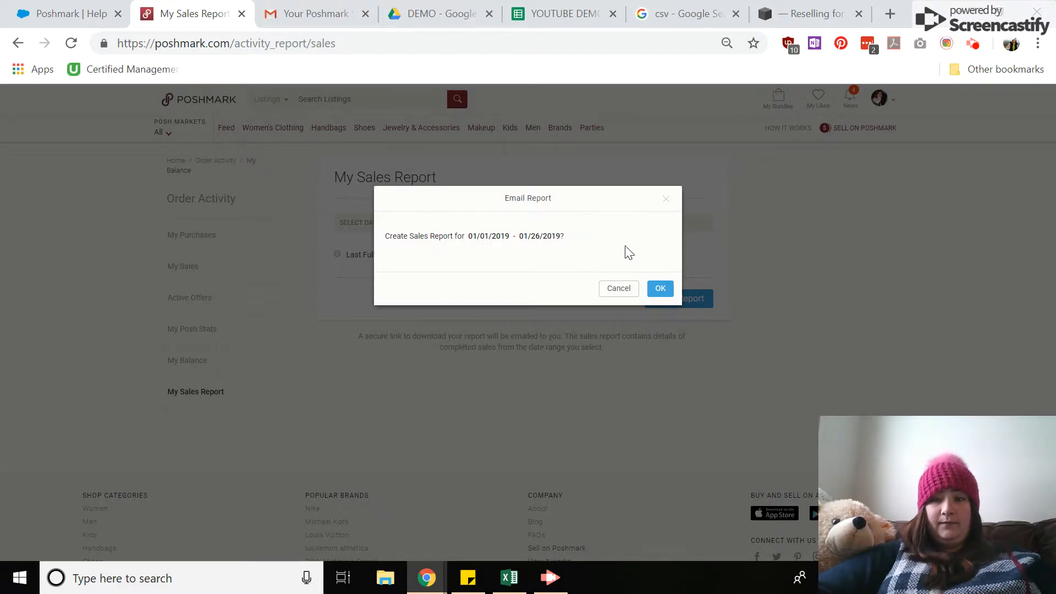
left_click(666, 285)
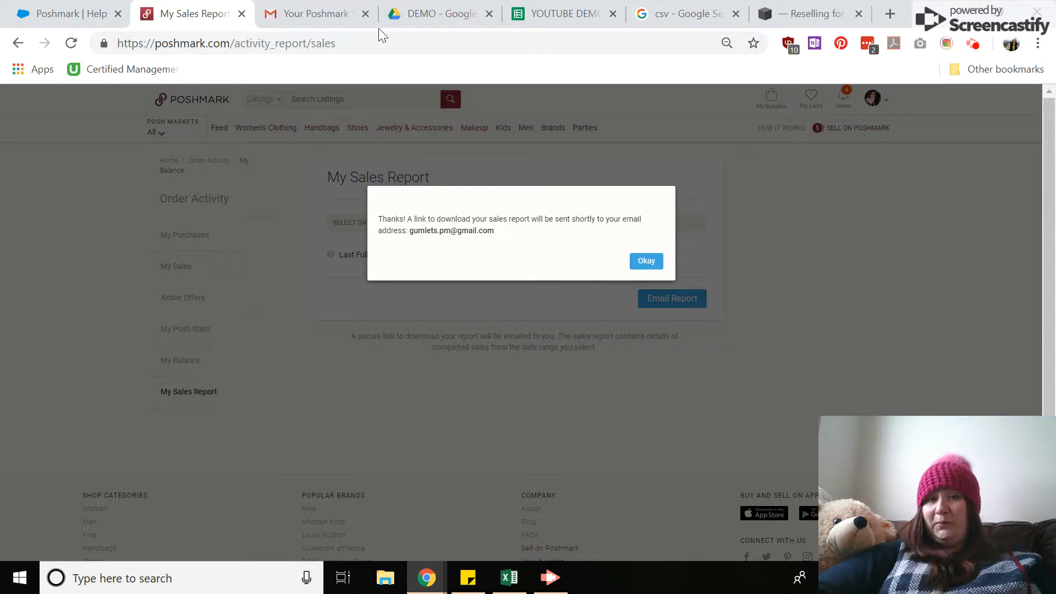
Switch to Gmail, open the newest Your Poshmark Sales Report email and download the report.
left_click(324, 8)
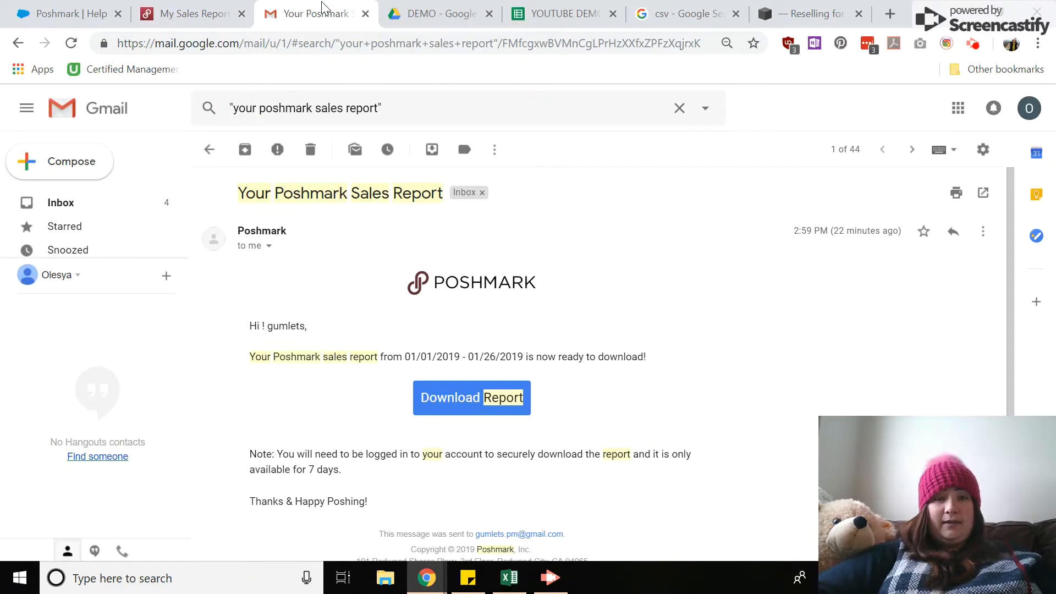
left_click(209, 149)
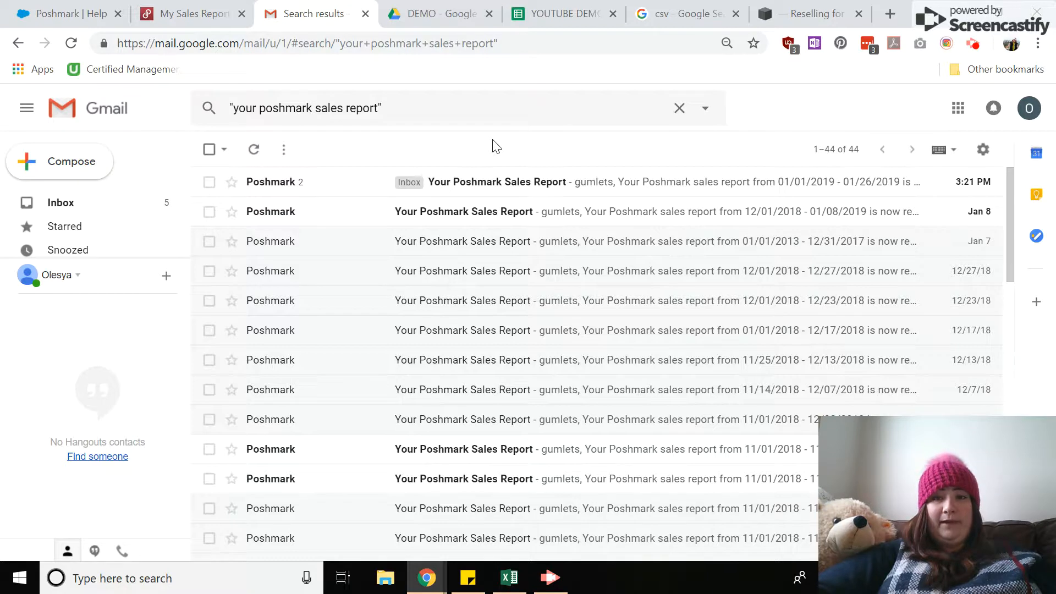
left_click(515, 189)
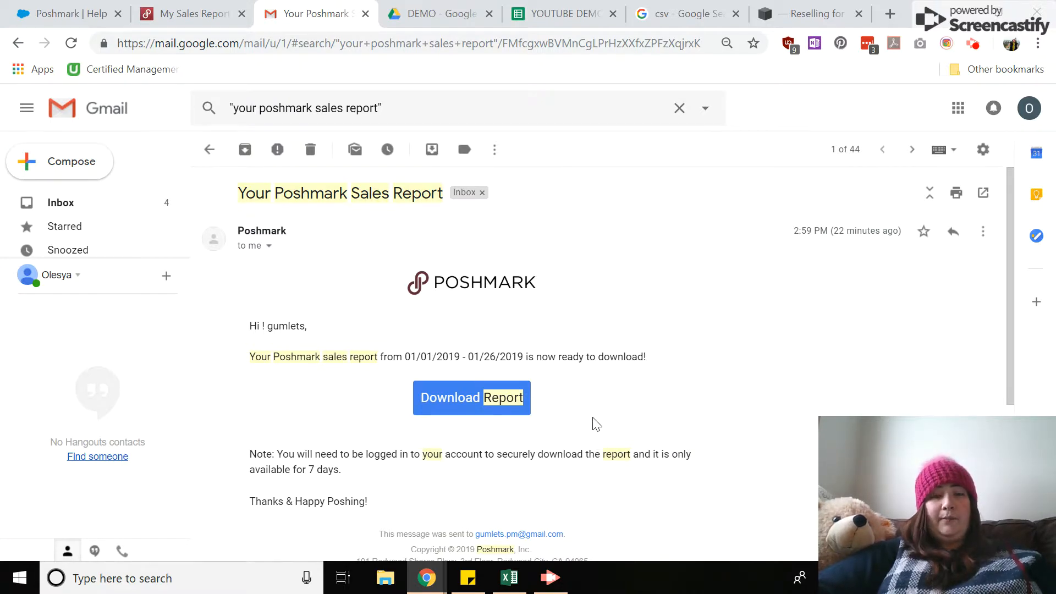
left_click(511, 411)
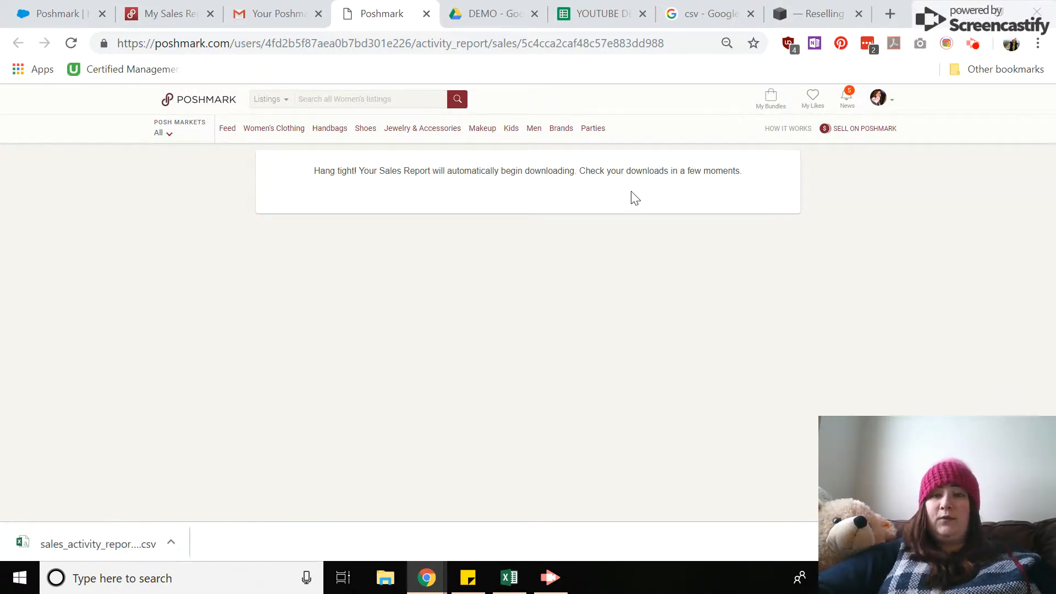
Open the downloaded sales_activity_report CSV in Excel and examine its notes, column headers and sales rows.
left_click(690, 8)
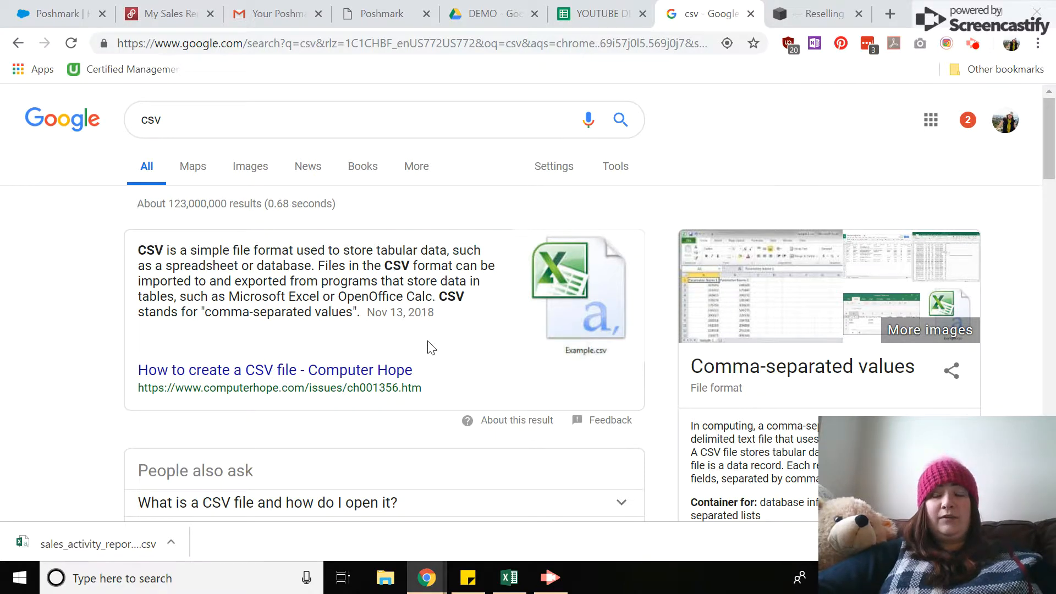
left_click(137, 540)
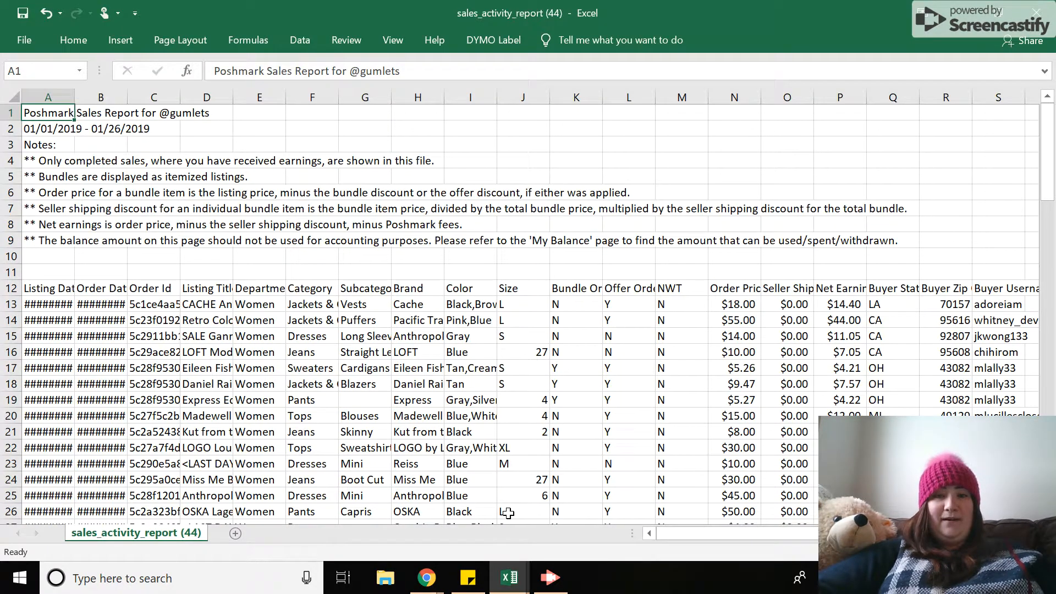
left_click(528, 283)
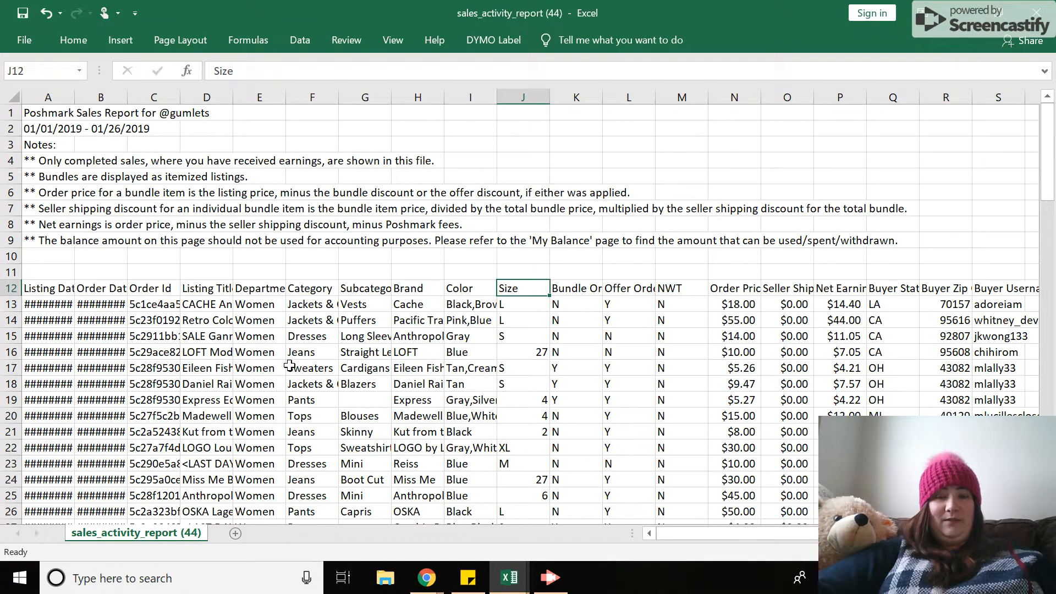
scroll(361, 381, "down", 7)
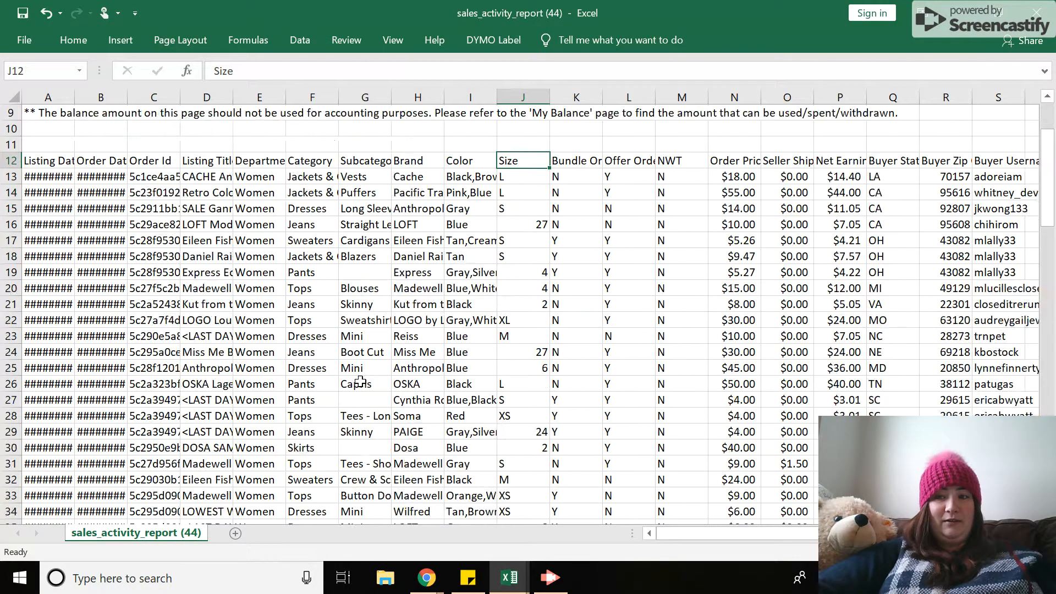
scroll(361, 381, "up", 7)
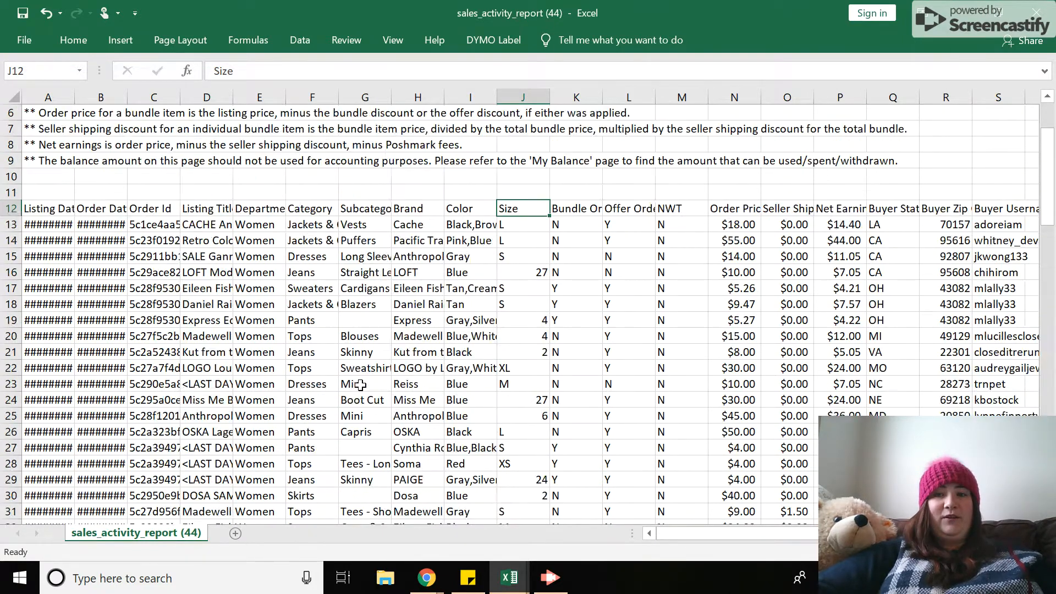
scroll(362, 386, "up", 4)
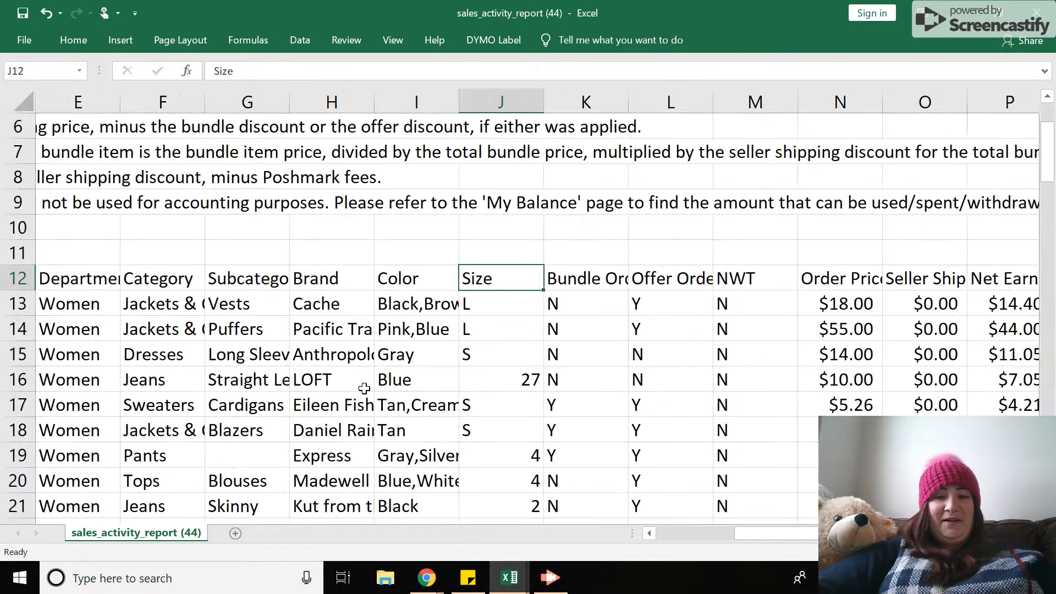
scroll(610, 380, "left", 3)
scroll(611, 390, "up", 2)
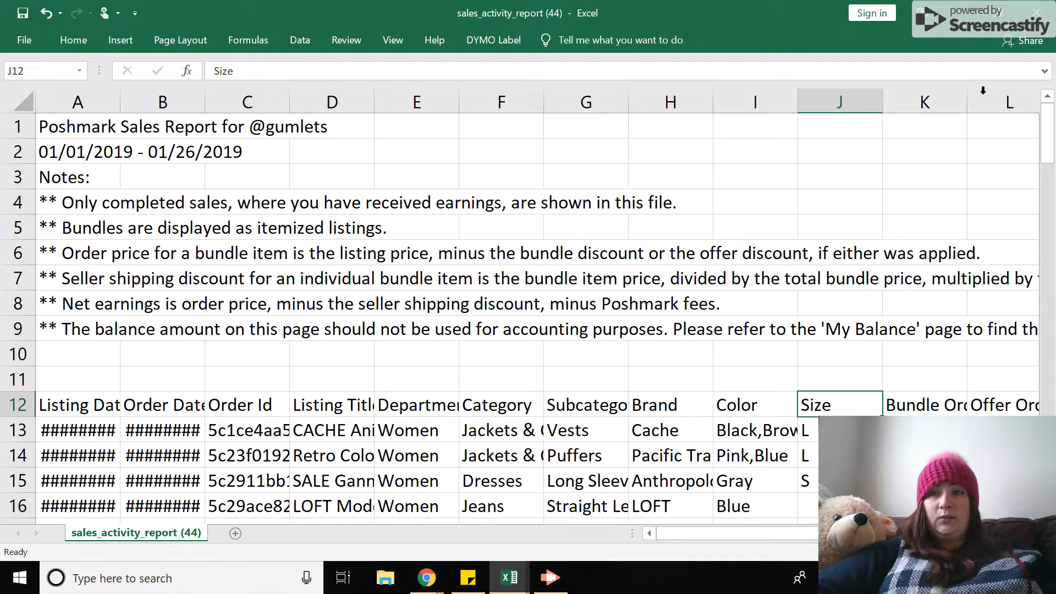
left_click(970, 15)
left_click(973, 16)
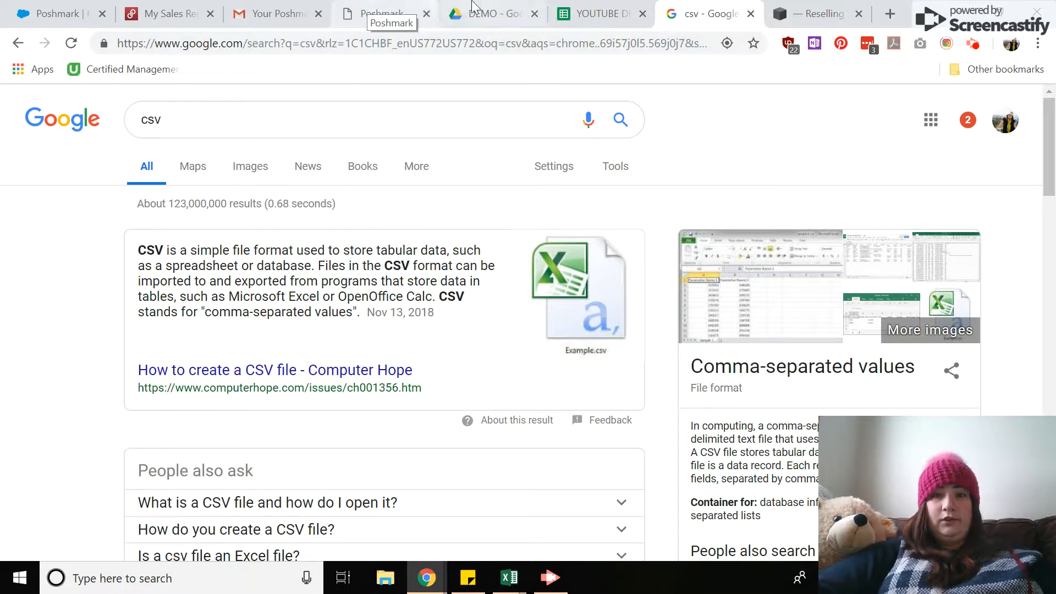
Load Google Drive in the Poshmark download page's tab and switch to the already open DEMO folder.
left_click(390, 13)
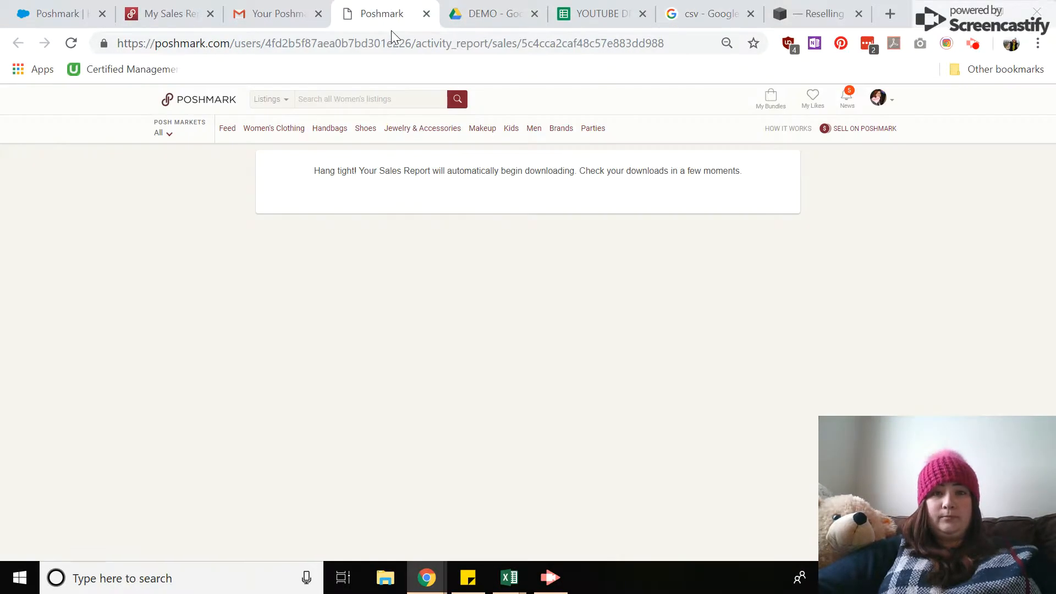
left_click(394, 40)
type("drive")
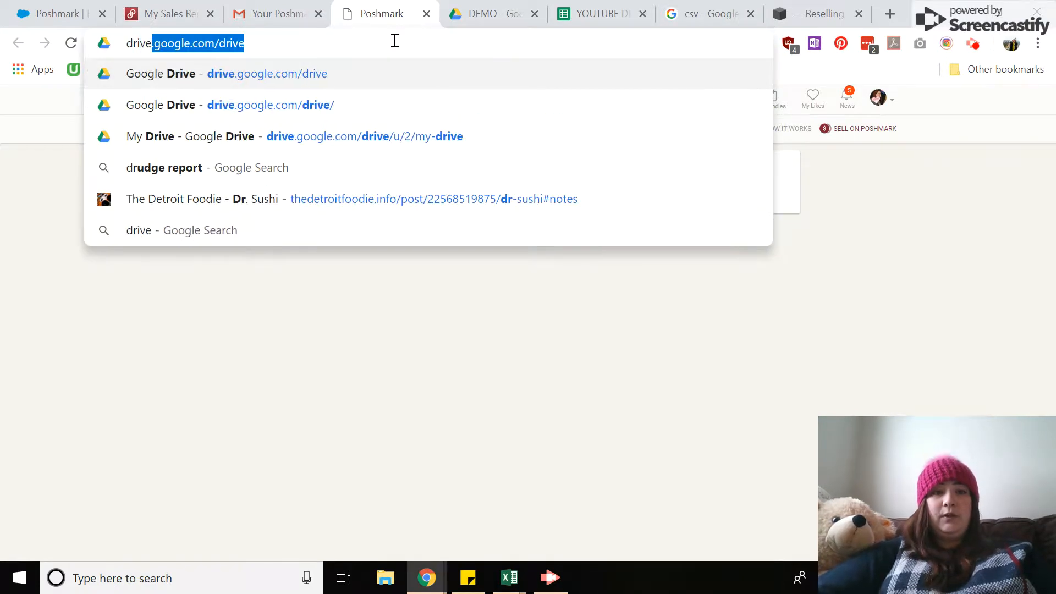
key("Return")
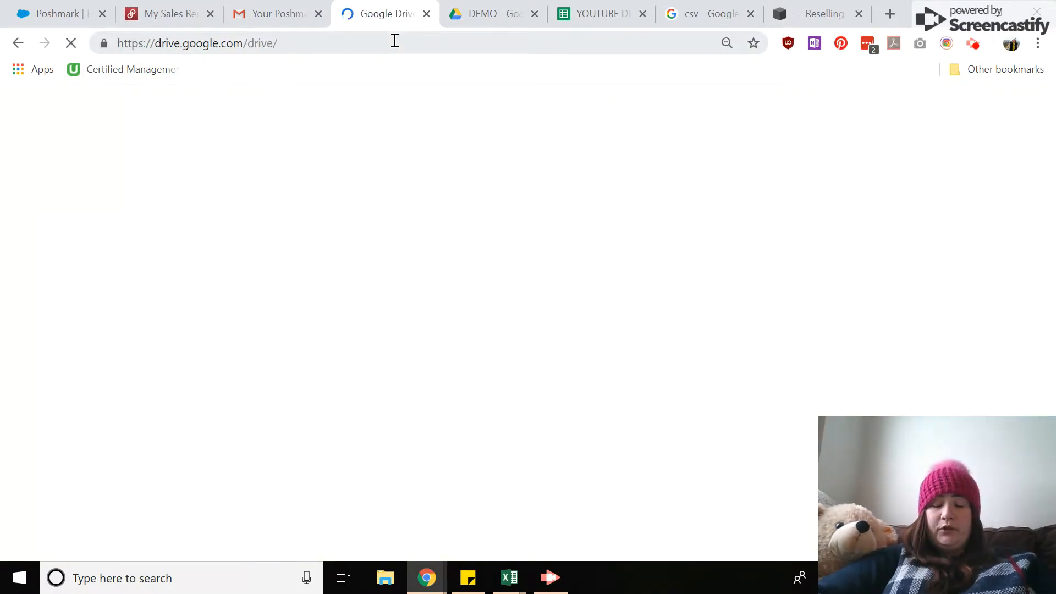
left_click(503, 11)
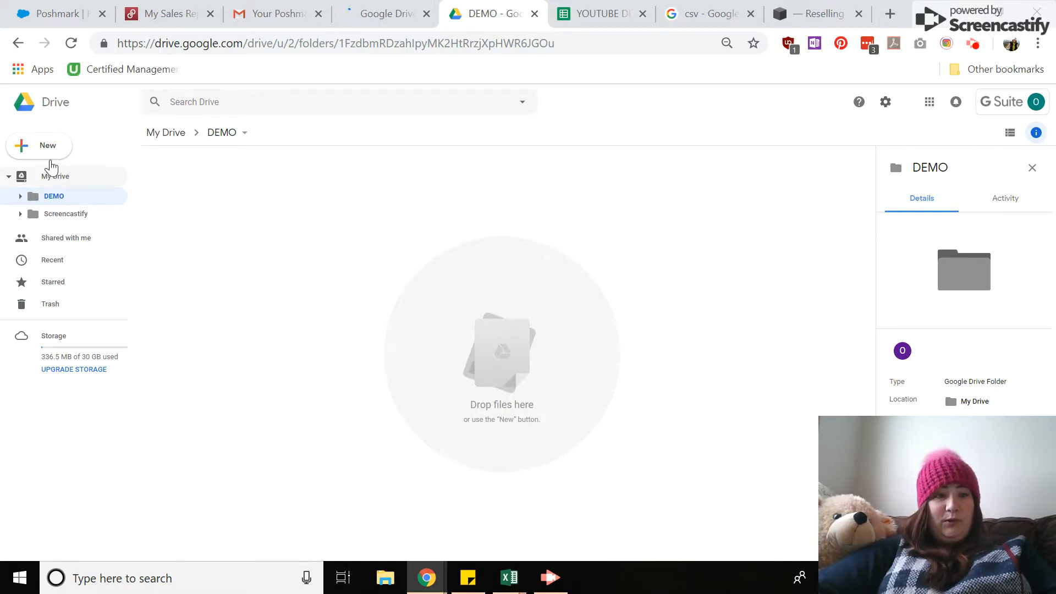
left_click(39, 147)
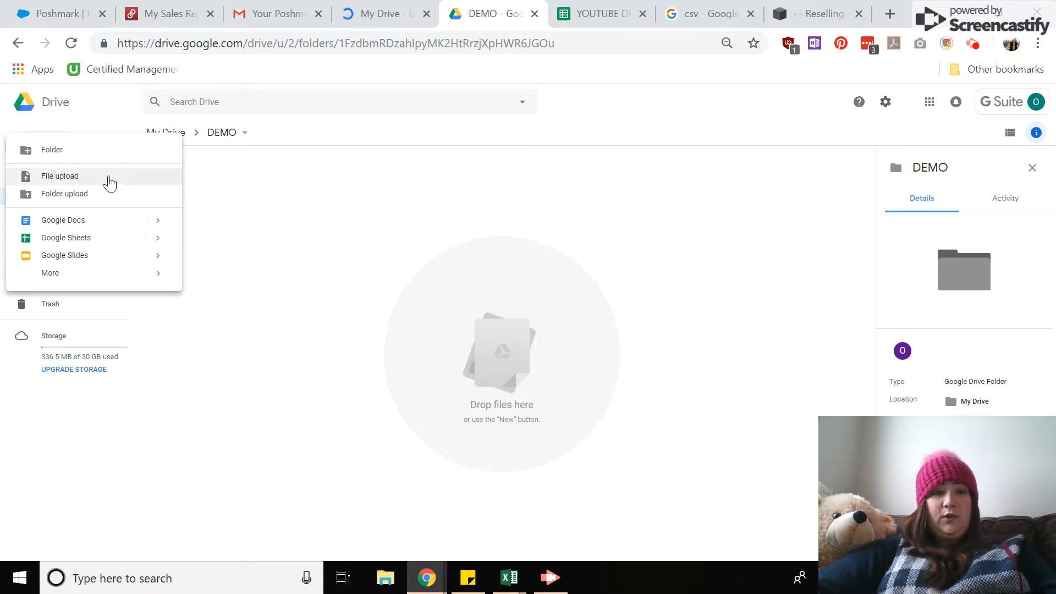
left_click(151, 179)
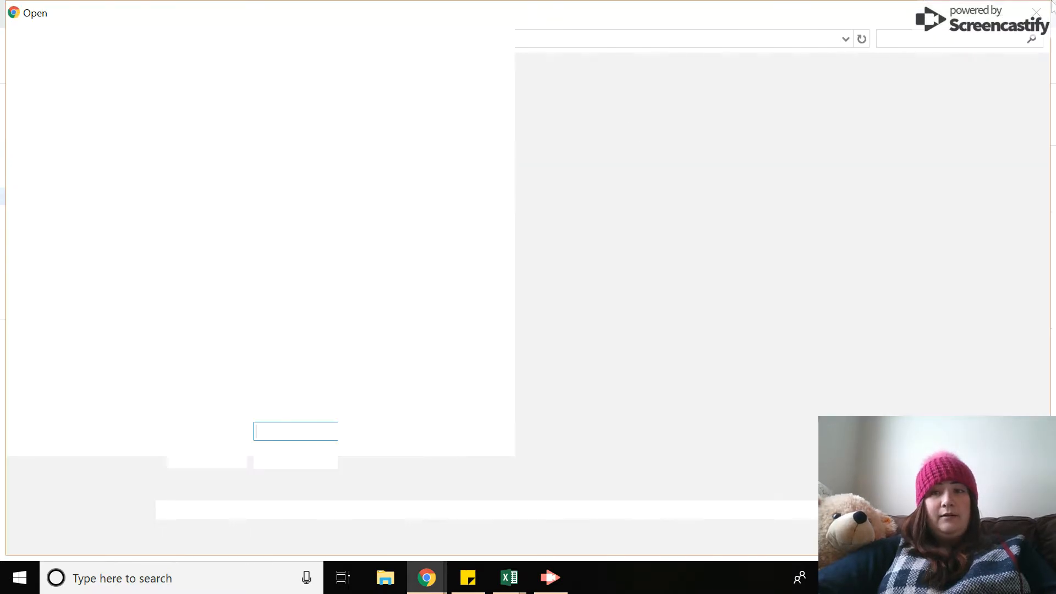
left_click(1039, 12)
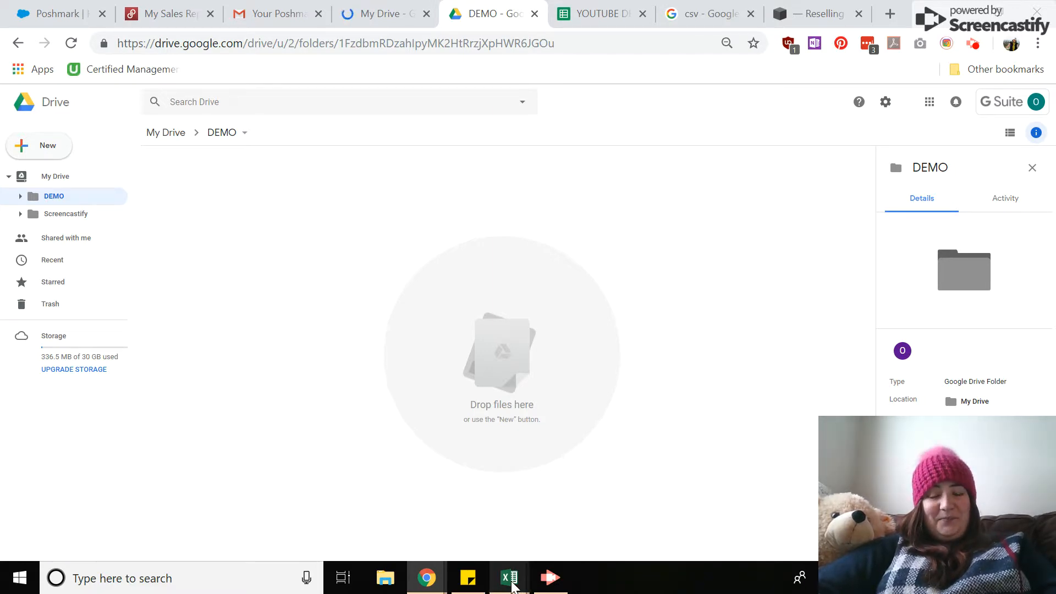
Switch to the sales_activity_report (43) workbook in Excel and examine its notes, column headers and sales rows.
mouse_move(511, 582)
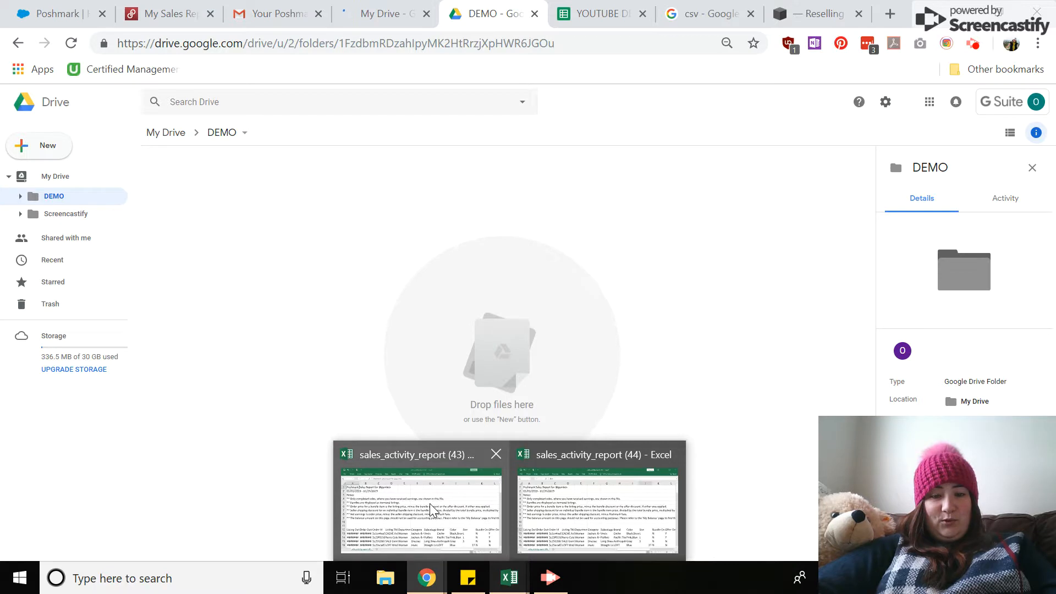
left_click(430, 500)
left_click(403, 316)
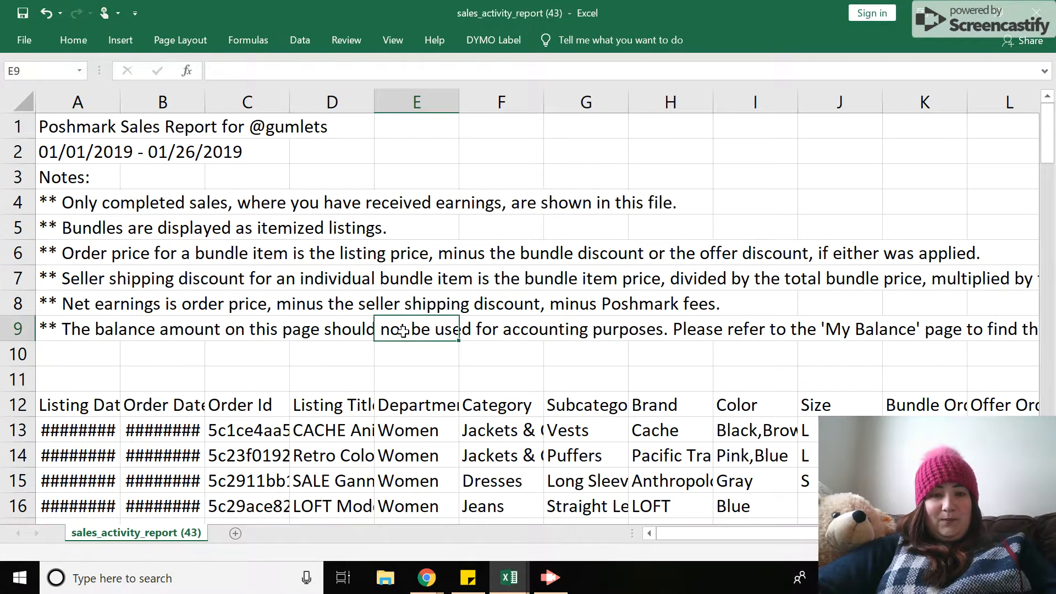
scroll(403, 332, "down", 3)
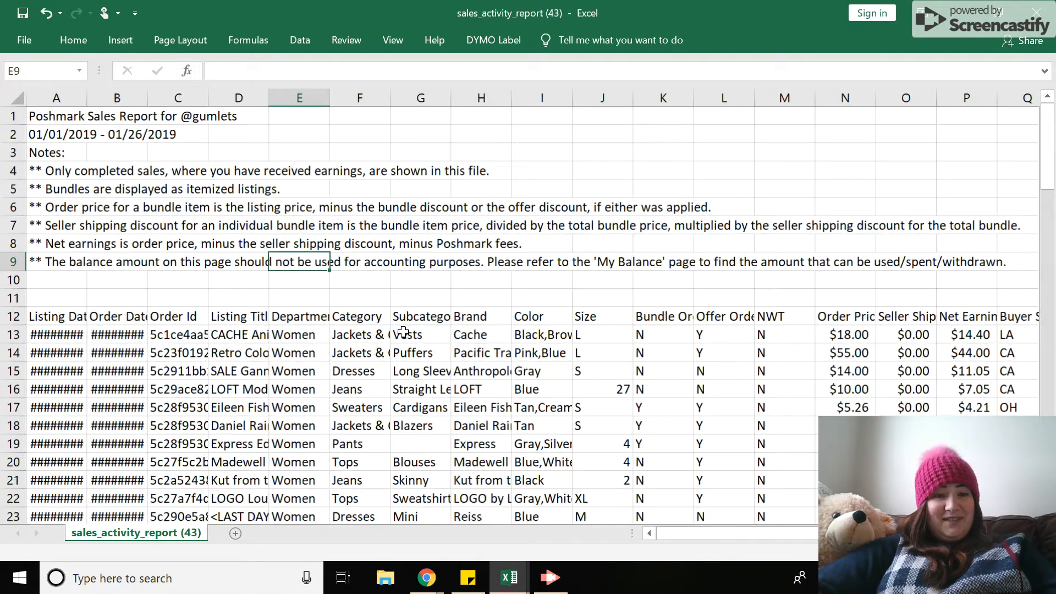
scroll(404, 331, "down", 1)
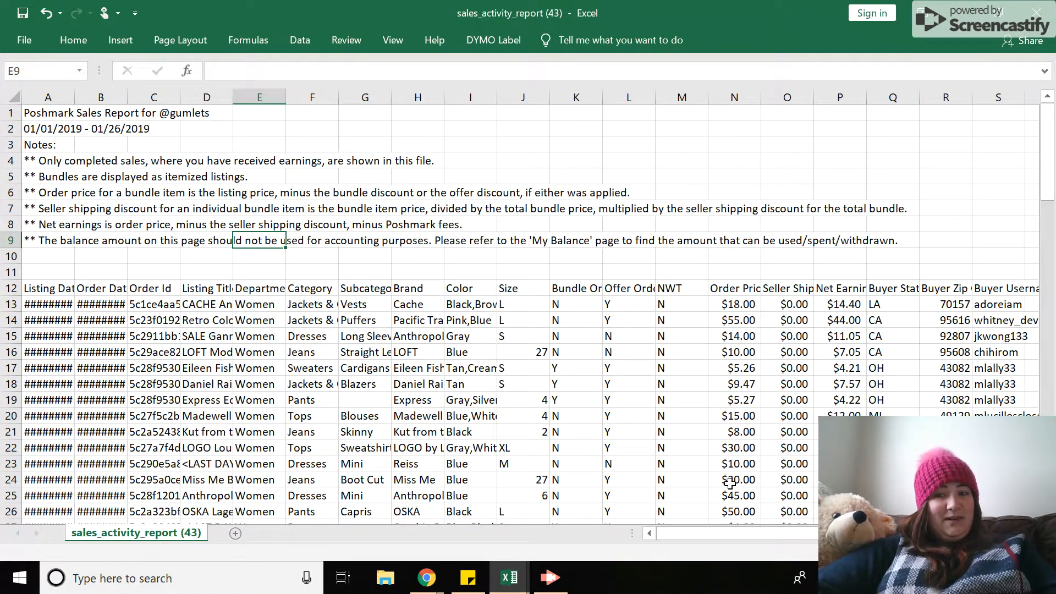
left_click_drag(750, 532, 691, 529)
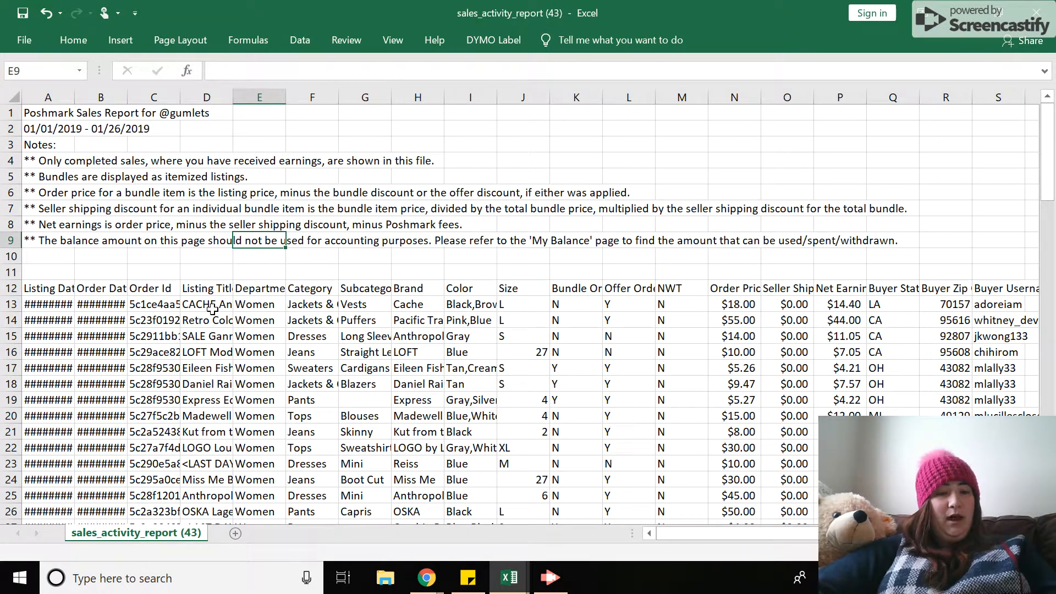
scroll(213, 308, "down", 20)
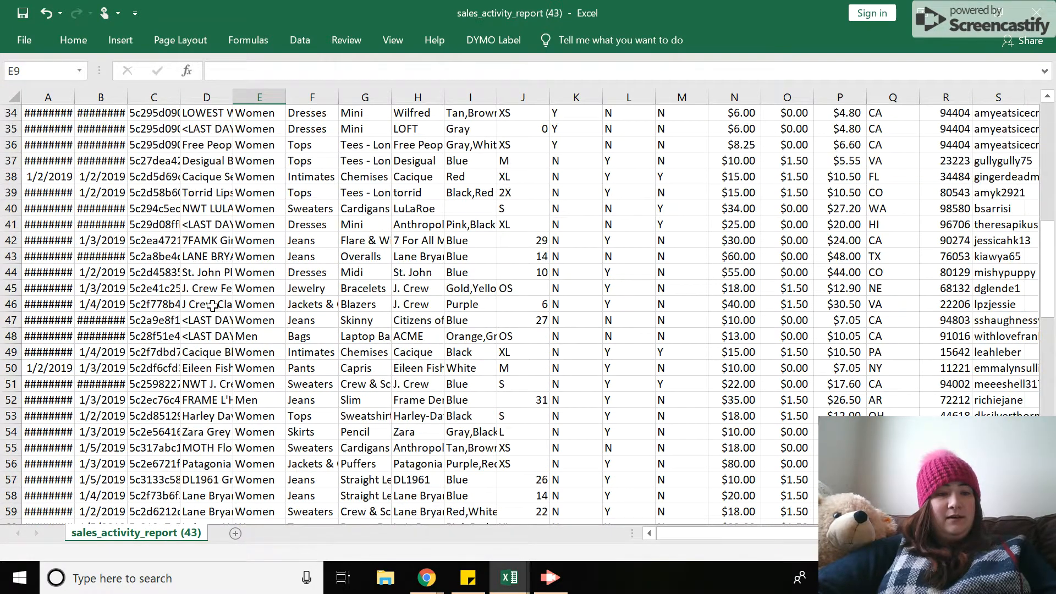
scroll(213, 306, "down", 2)
scroll(213, 306, "up", 20)
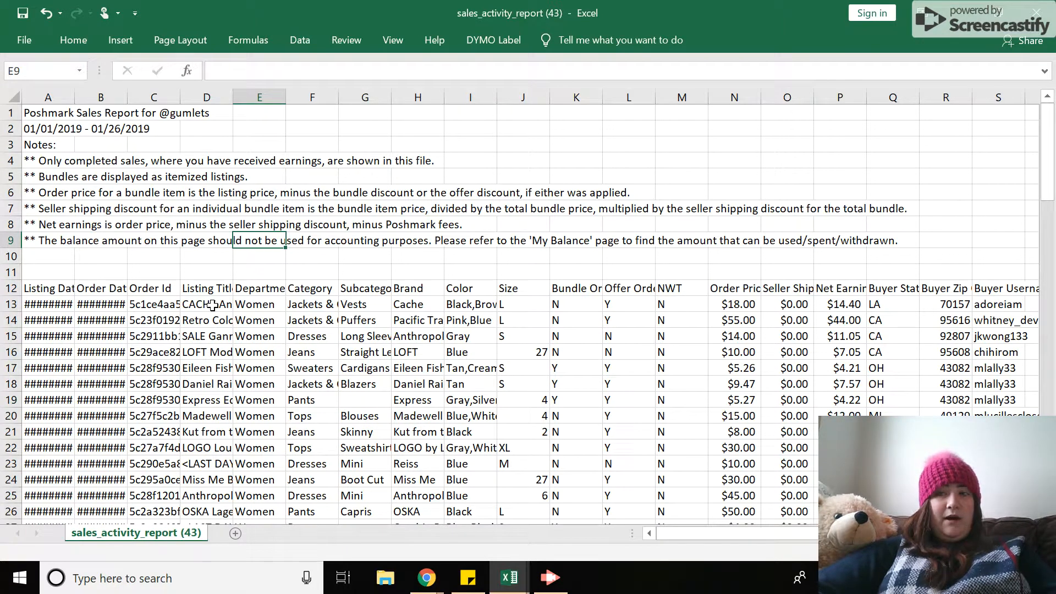
Widen the Listing Date and Order Date columns to fit their dates, and review the order dates down to the Totals row.
left_click(56, 308)
left_click(96, 302)
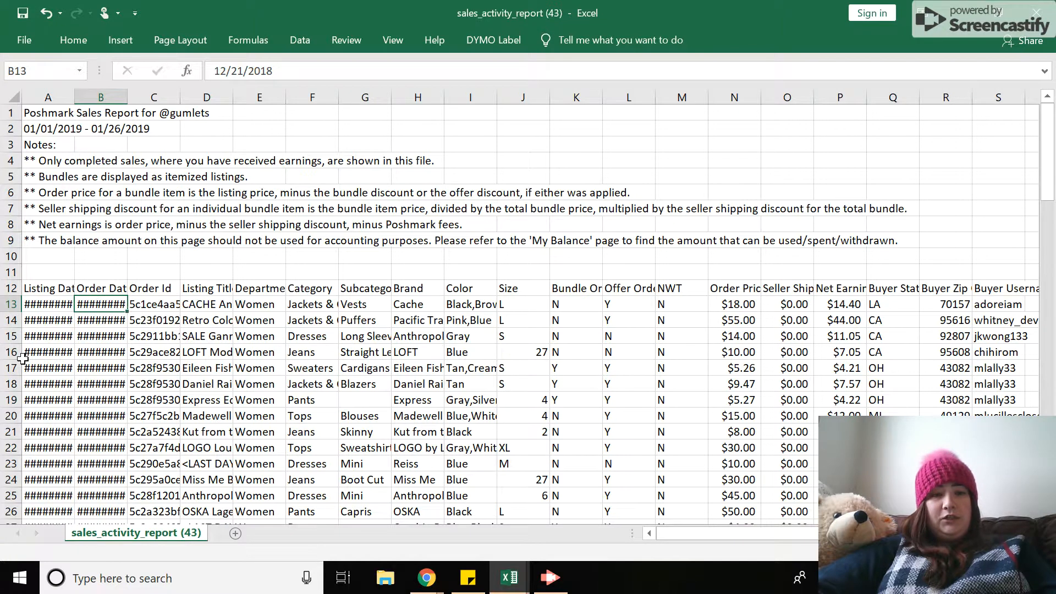
left_click_drag(74, 94, 170, 99)
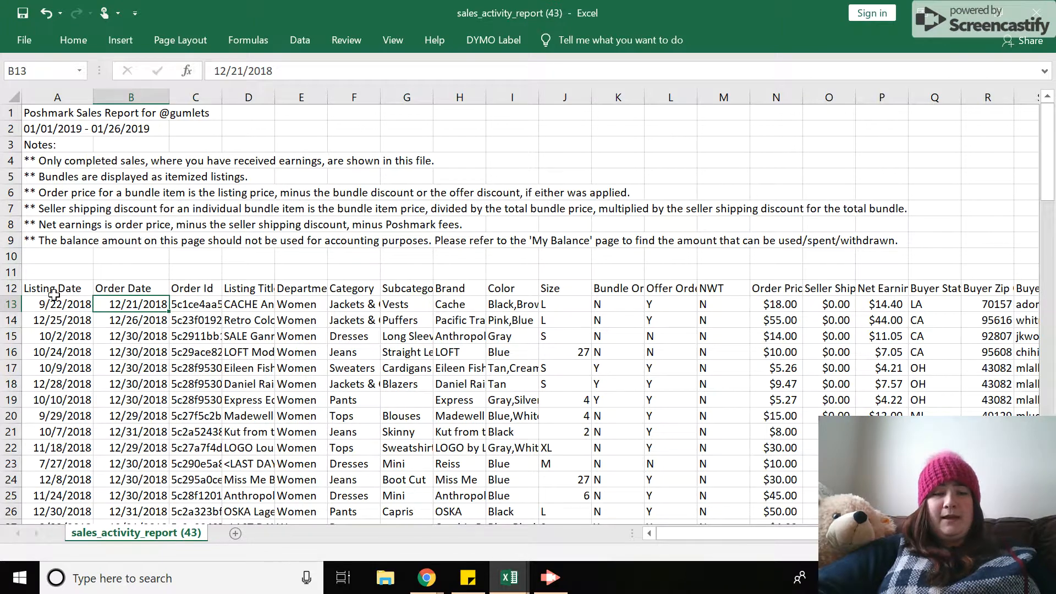
scroll(146, 451, "down", 7)
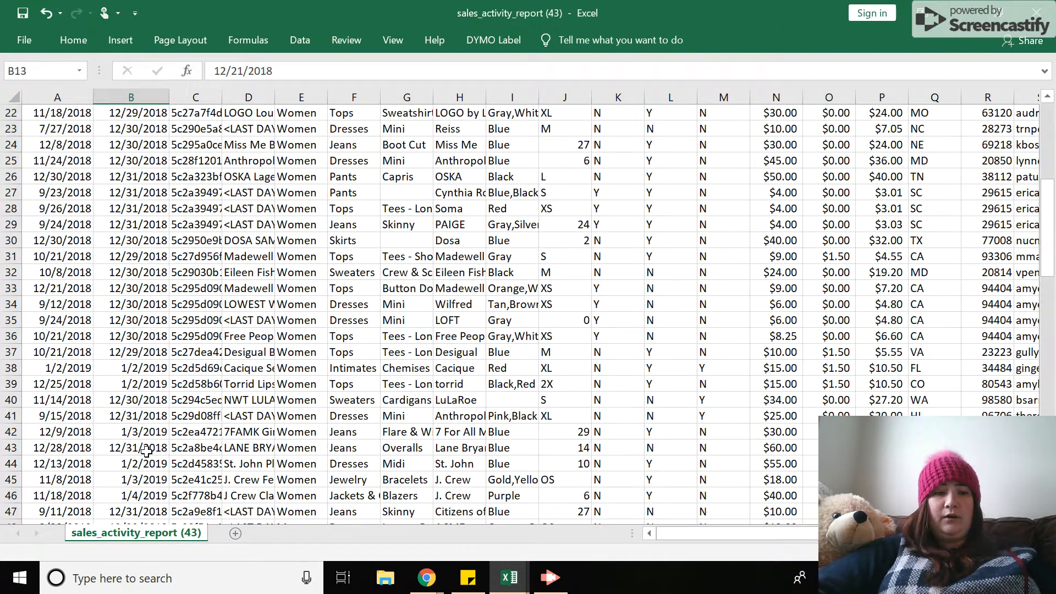
scroll(146, 451, "down", 14)
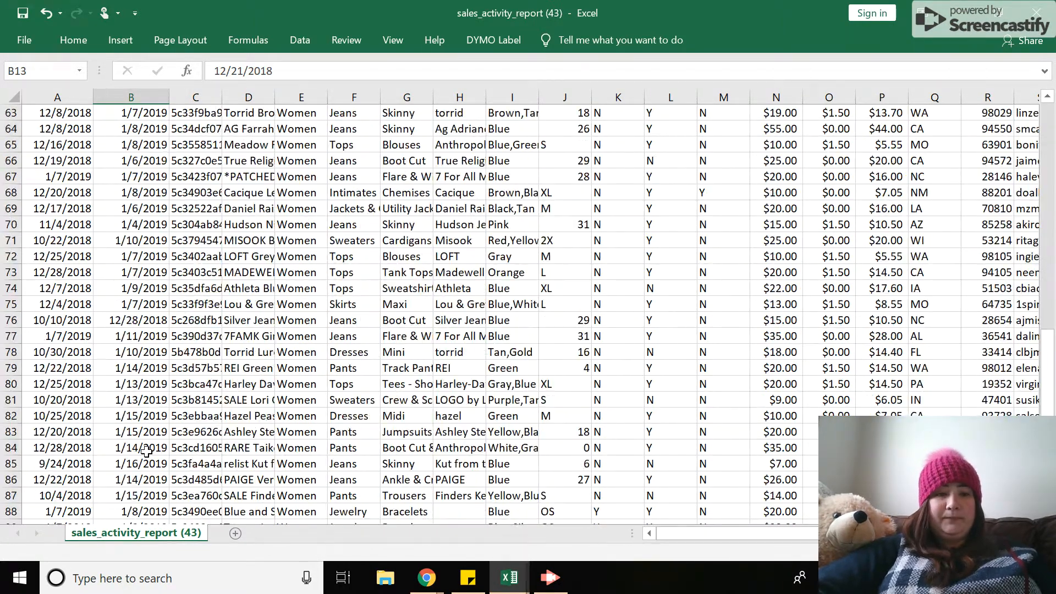
scroll(146, 451, "down", 12)
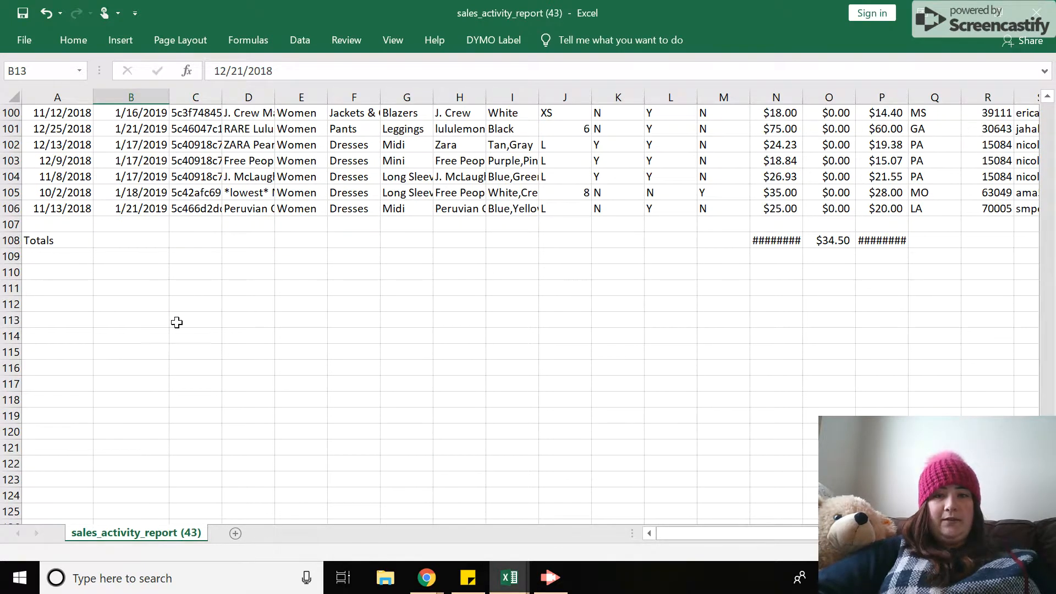
scroll(246, 341, "up", 4)
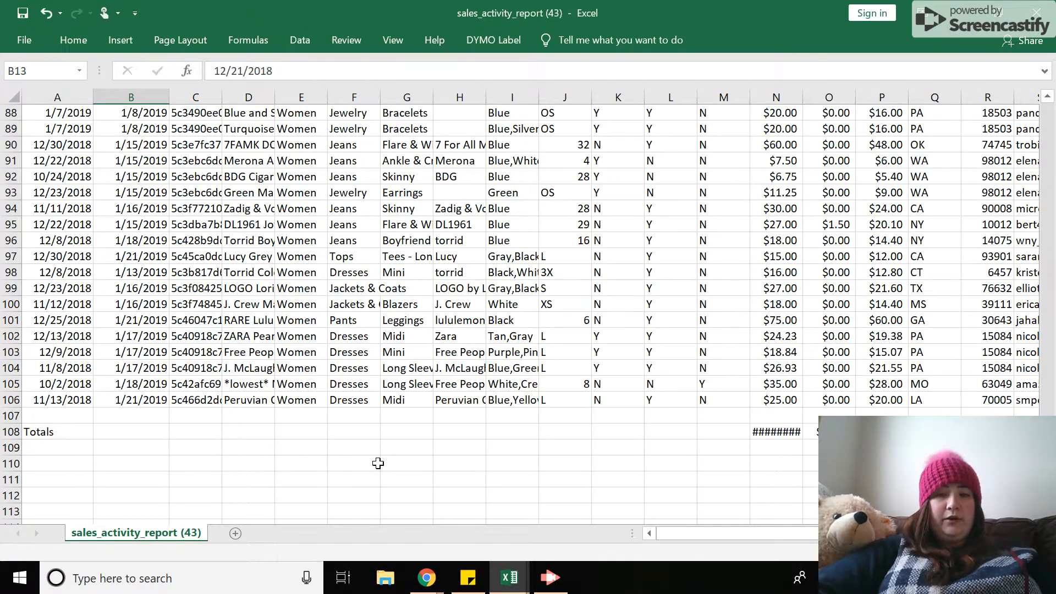
scroll(378, 464, "up", 20)
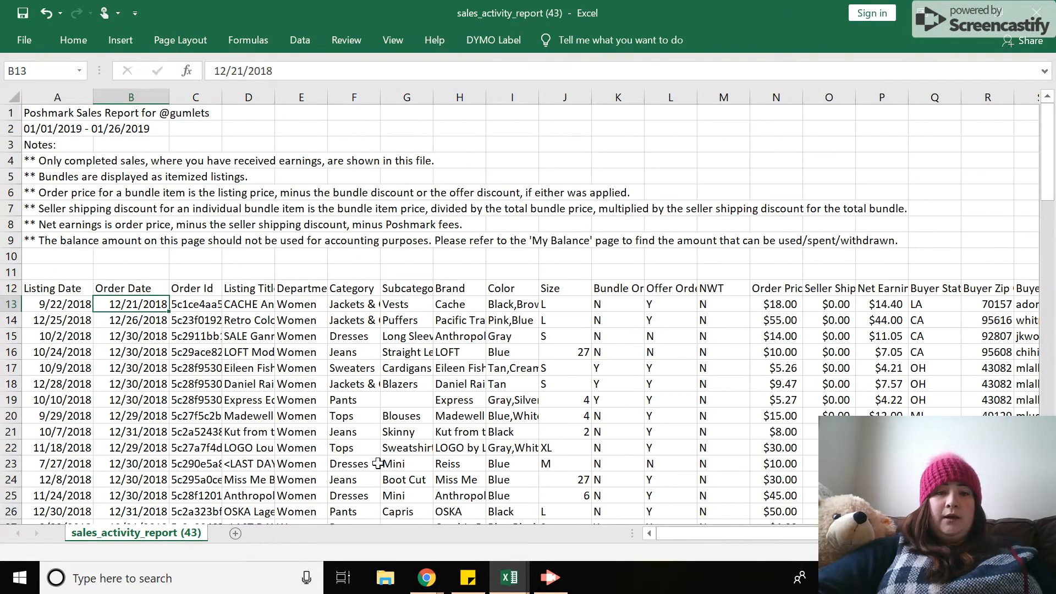
left_click(65, 315)
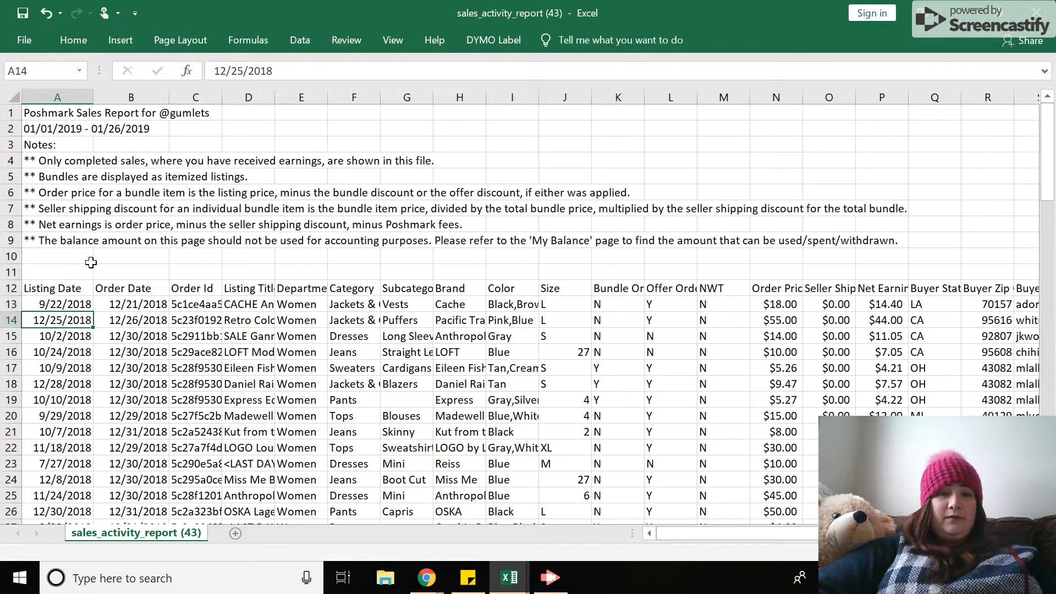
key("Up")
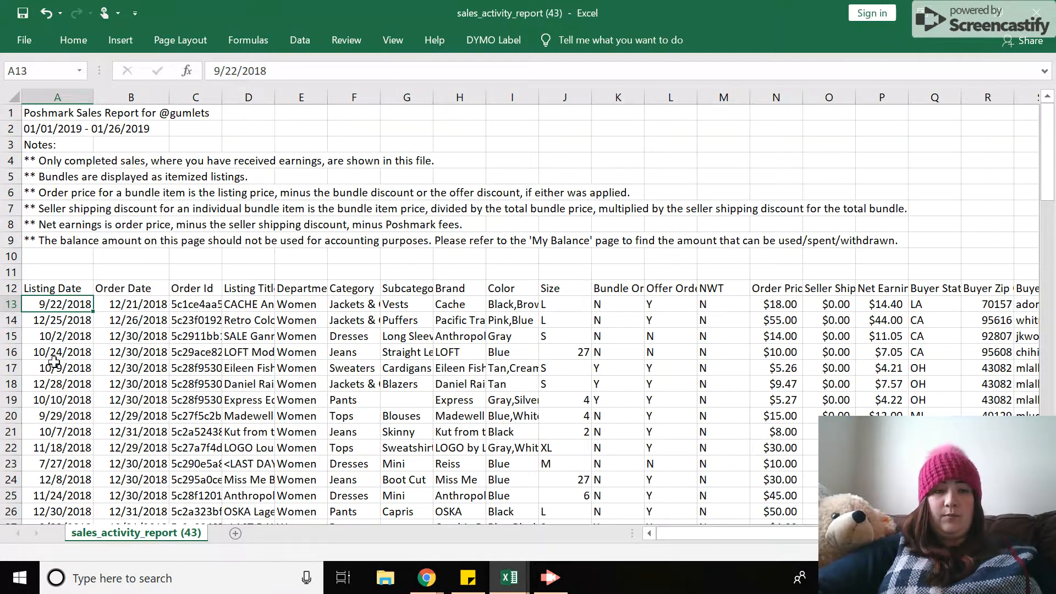
left_click_drag(71, 302, 946, 537)
scroll(785, 314, "up", 20)
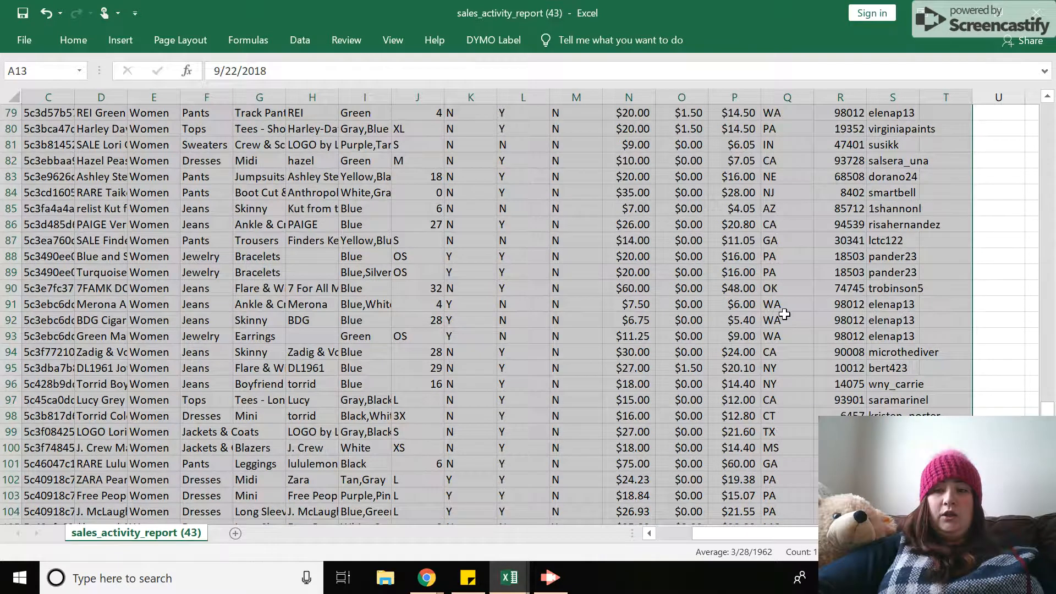
left_click(536, 263)
Copy all the sales data from A13 through the last sale row and the Buyer Username column, excluding headers and totals.
key("Down")
key("Down")
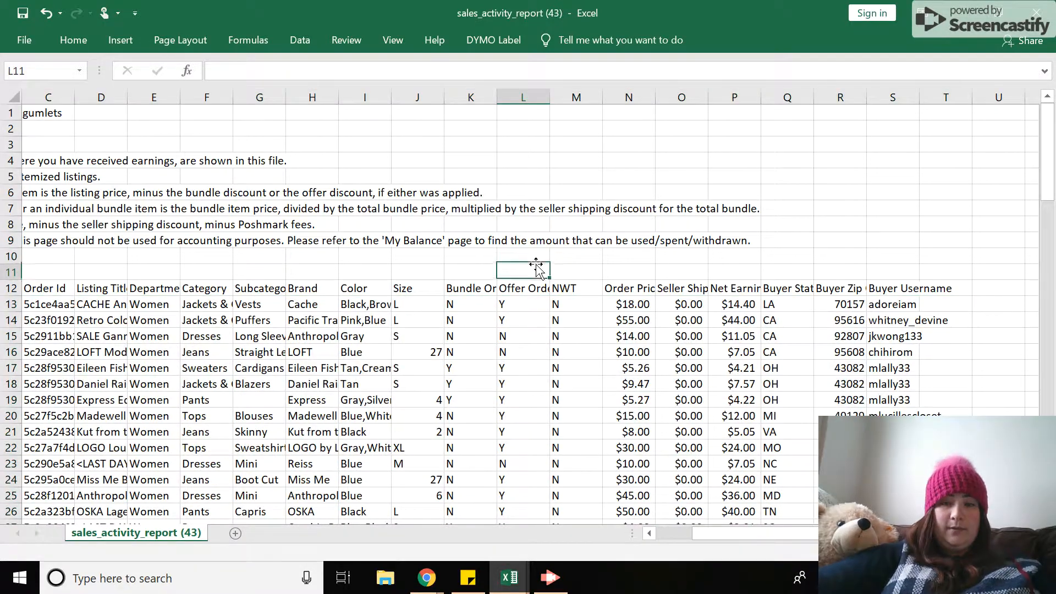
key("Left")
key("Left")
key("Left")
key("Left")
key("Left")
key("Left")
key("Left")
key("Left")
key("Left")
key("Left")
key("Left")
key("Down")
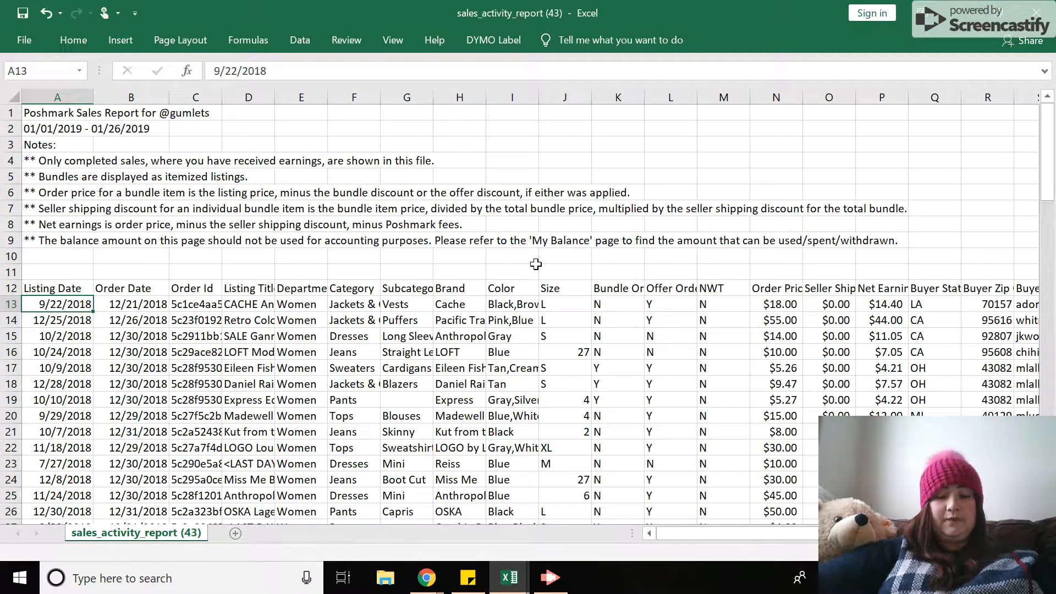
key("ctrl+shift+Down")
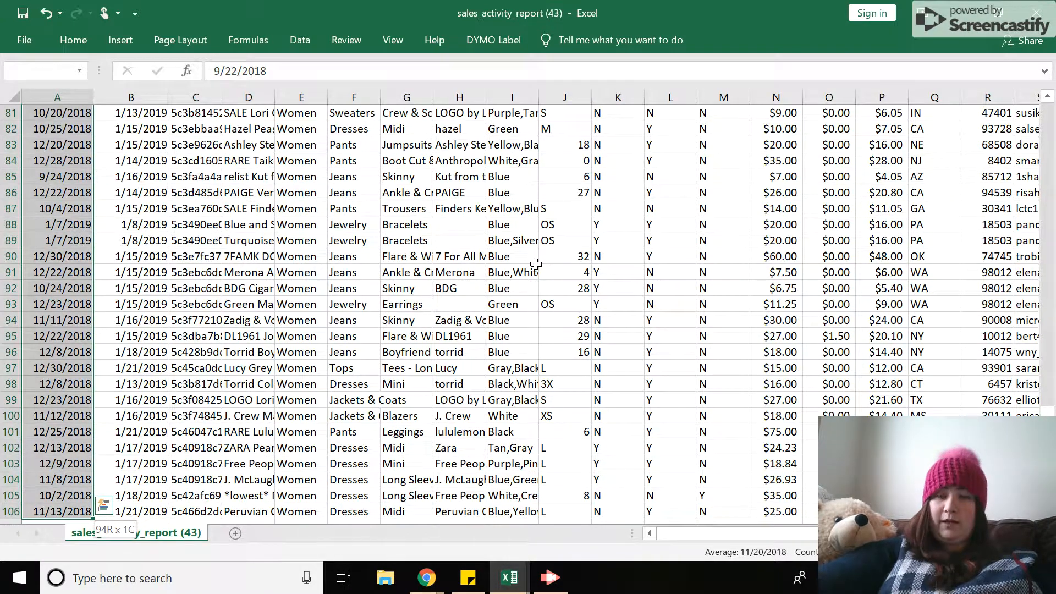
key("ctrl+shift+Right")
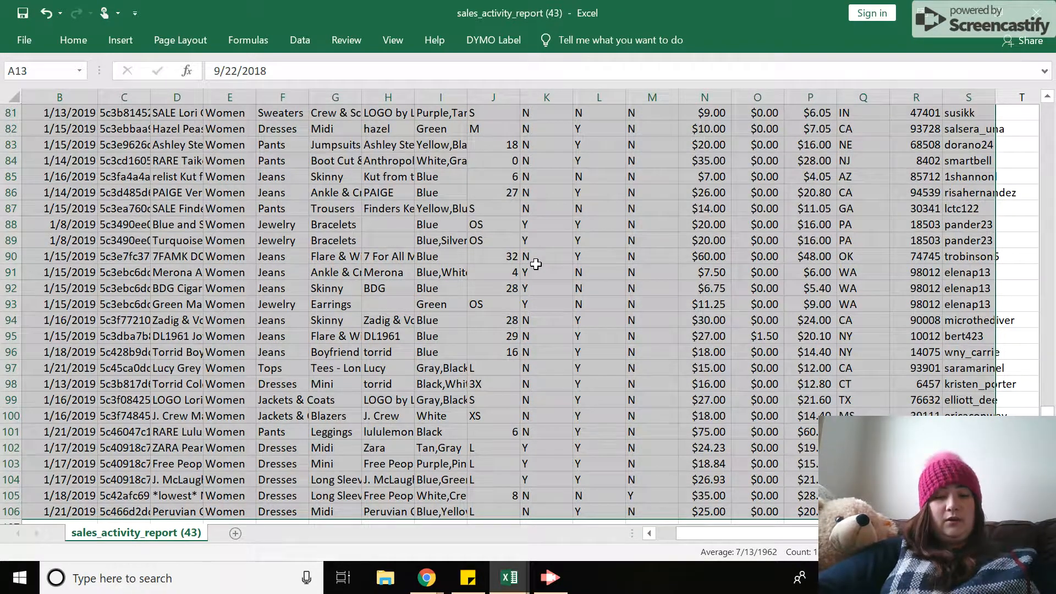
key("ctrl+c")
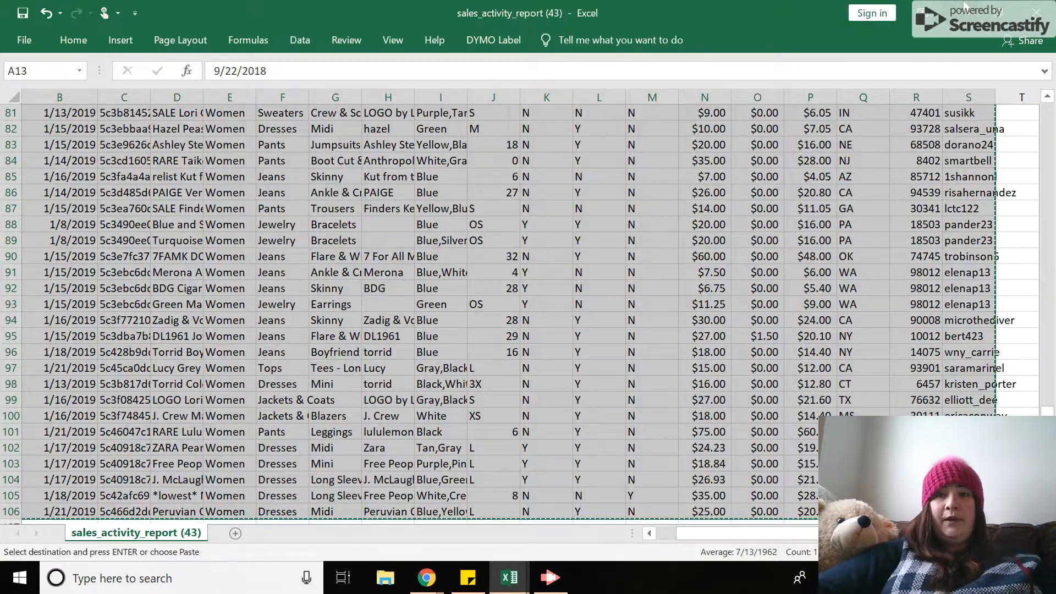
Switch to the YOUTUBE DEMO spreadsheet in Chrome and paste the copied sales into the Sales sheet, starting at Listing Date cell E22.
key("alt+Tab")
left_click(578, 8)
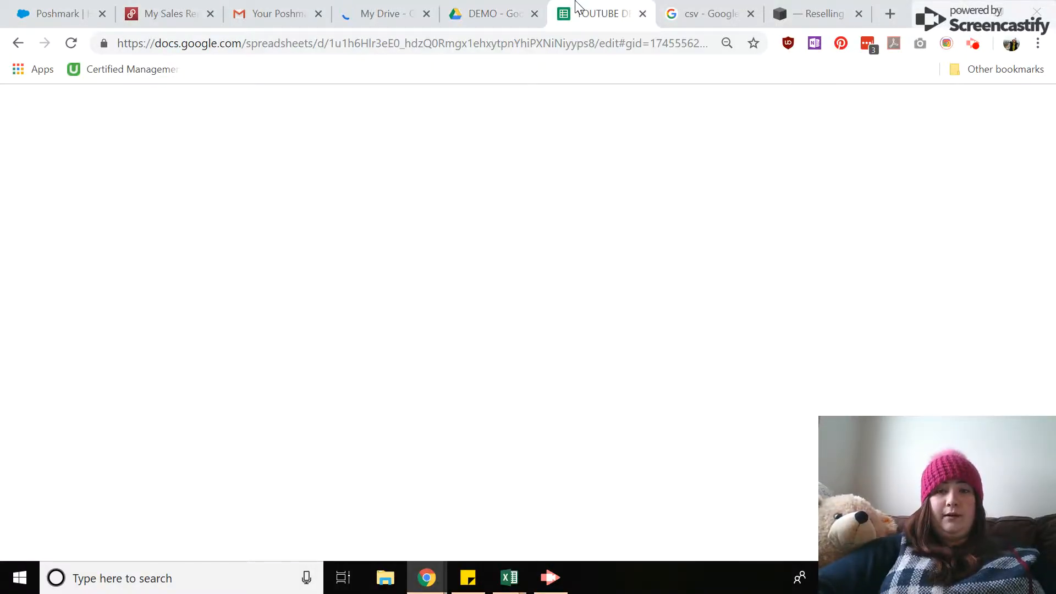
left_click(189, 559)
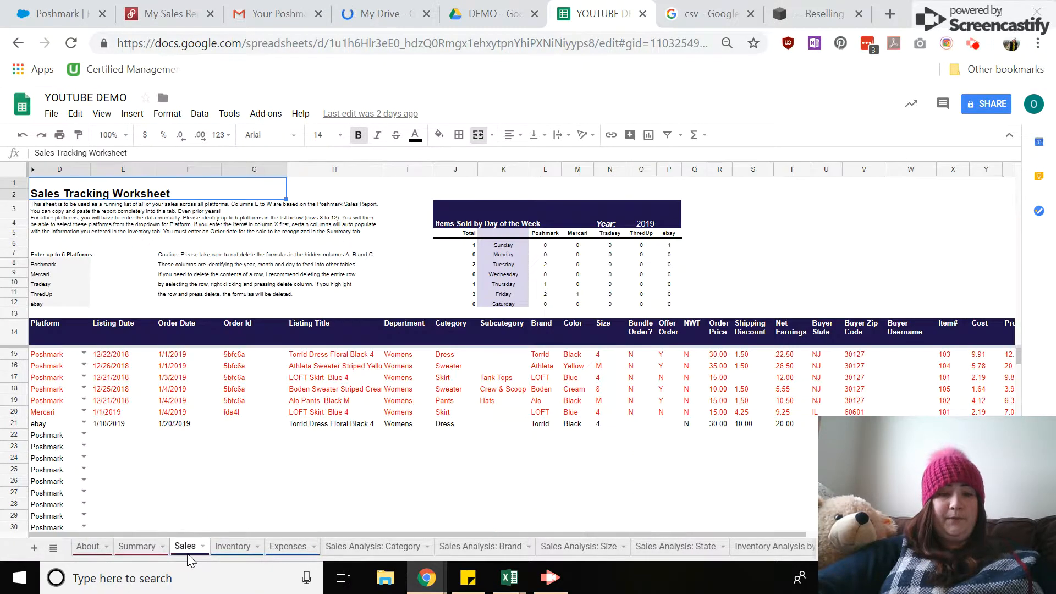
left_click(114, 435)
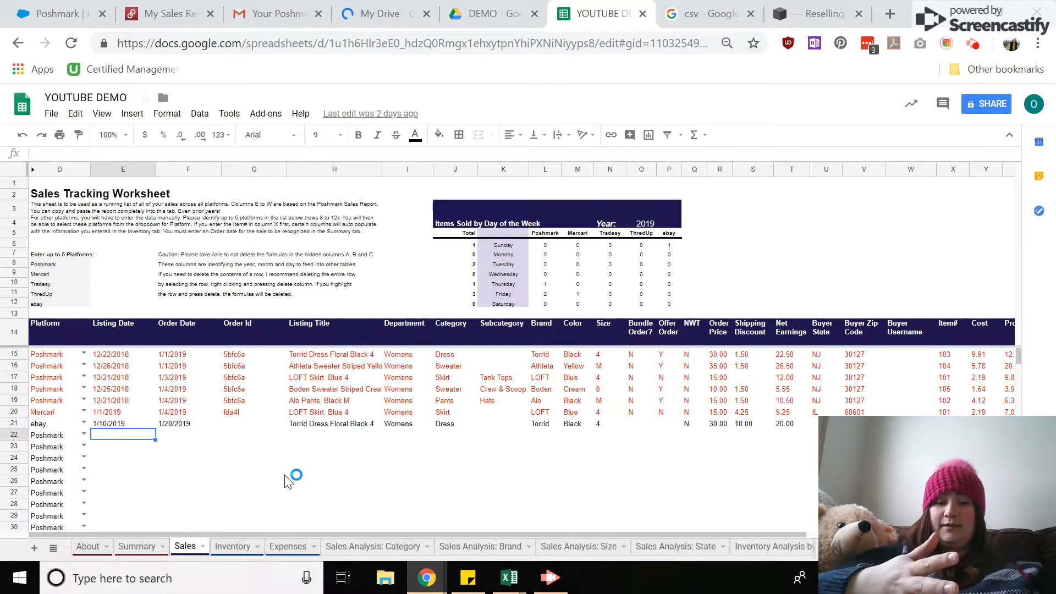
key("ctrl+v")
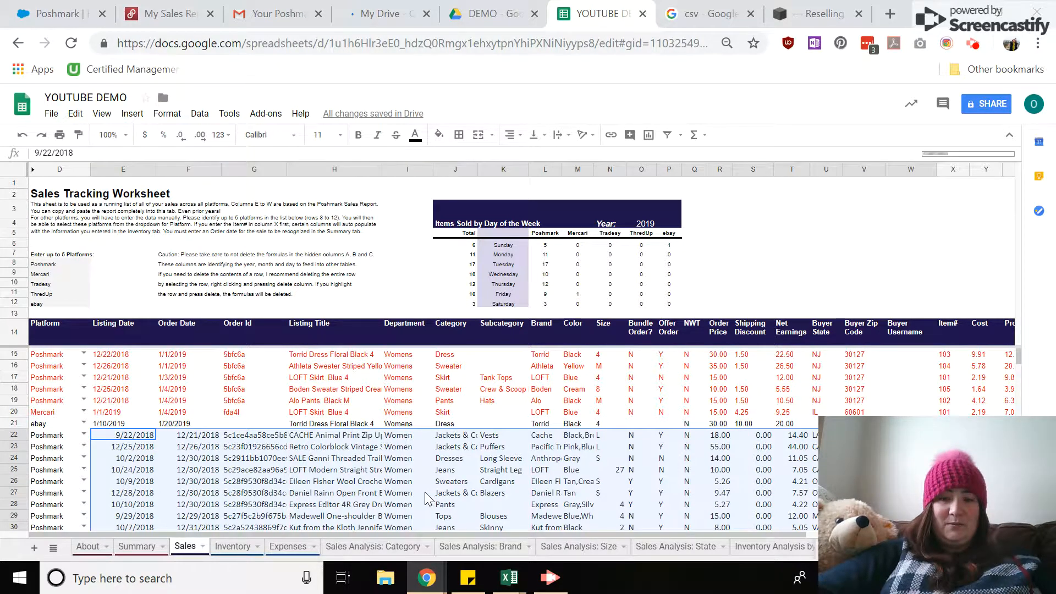
Examine the pasted Poshmark sales and their Platform entries down to the last filled row.
left_click(50, 471)
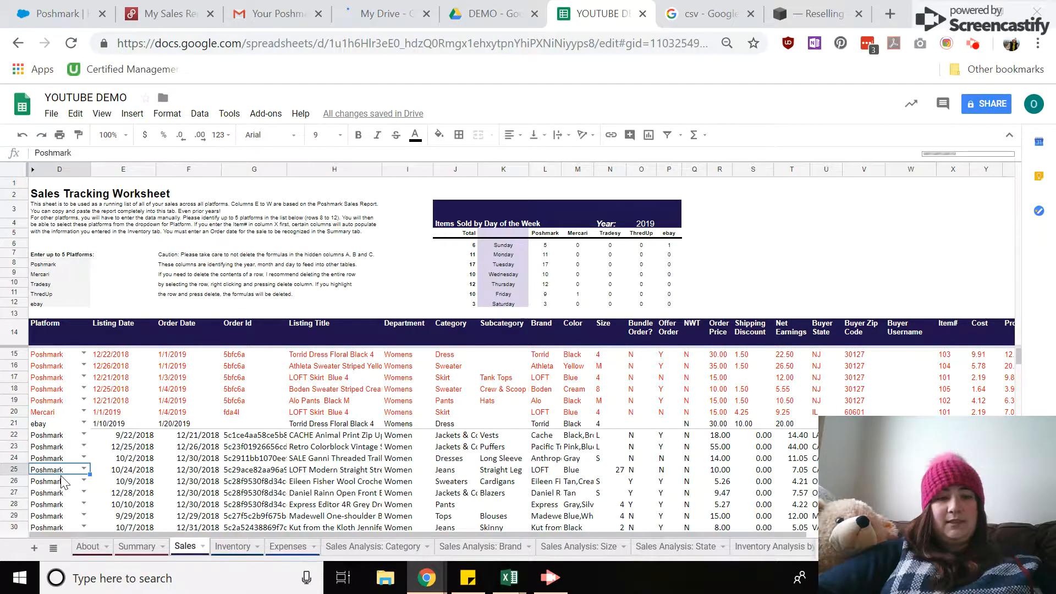
key("Page_Down")
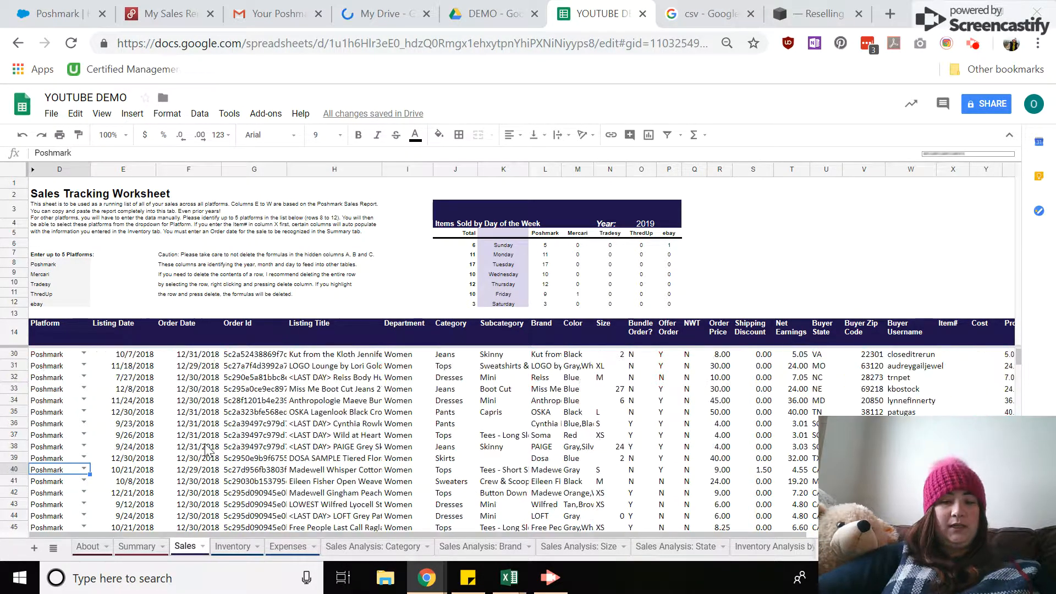
key("Page_Down")
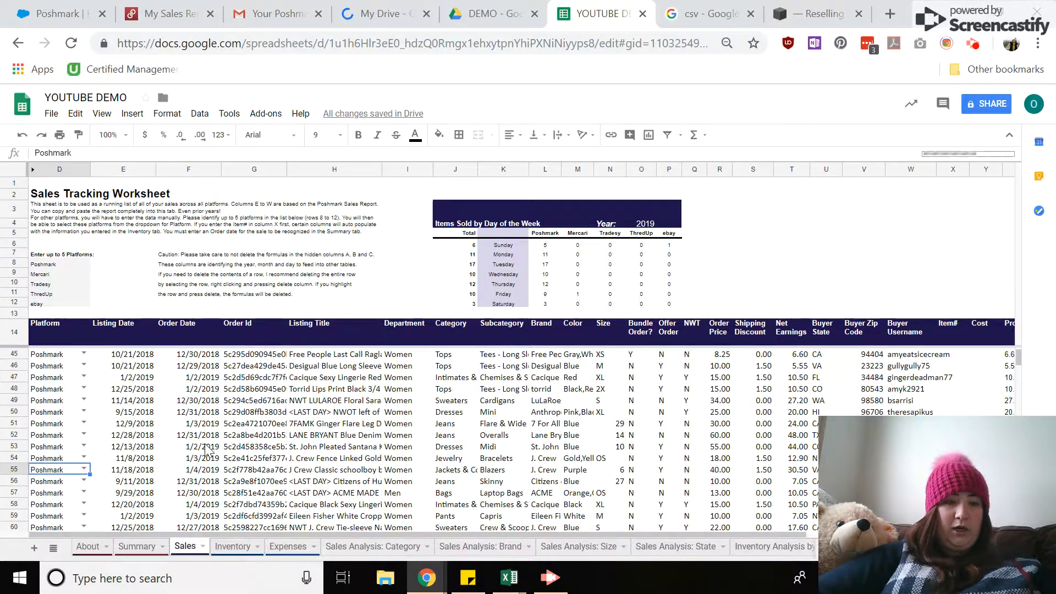
key("Page_Down")
key("Page_Down")
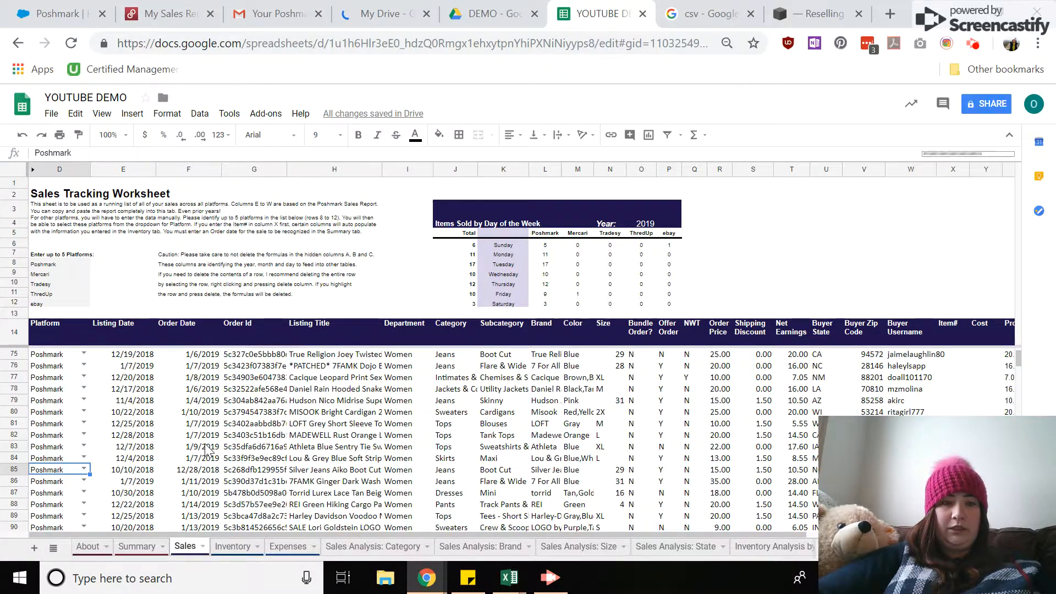
key("Page_Down")
key("Page_Down")
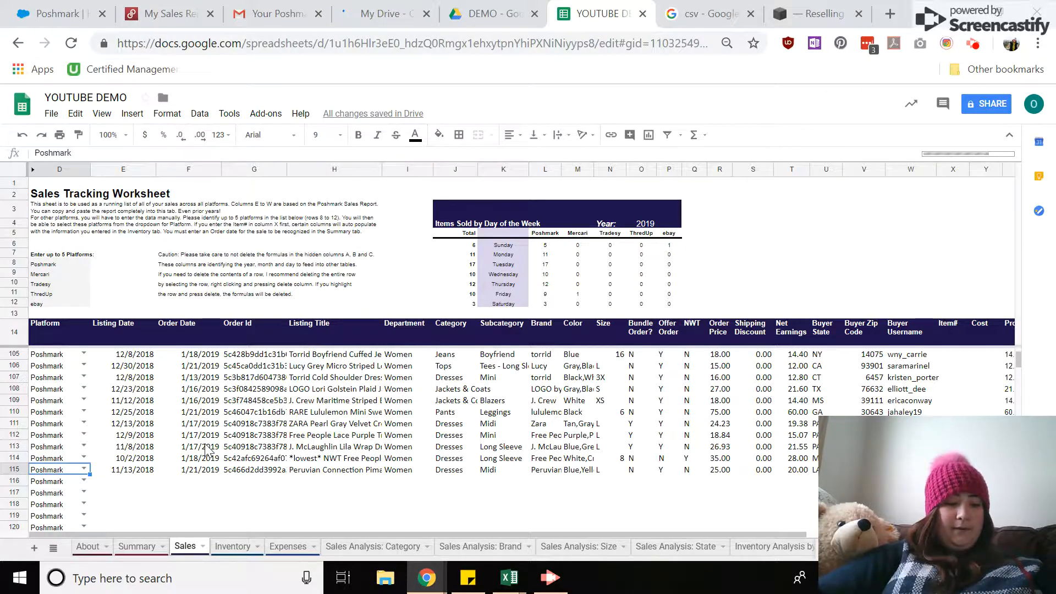
left_click(218, 504)
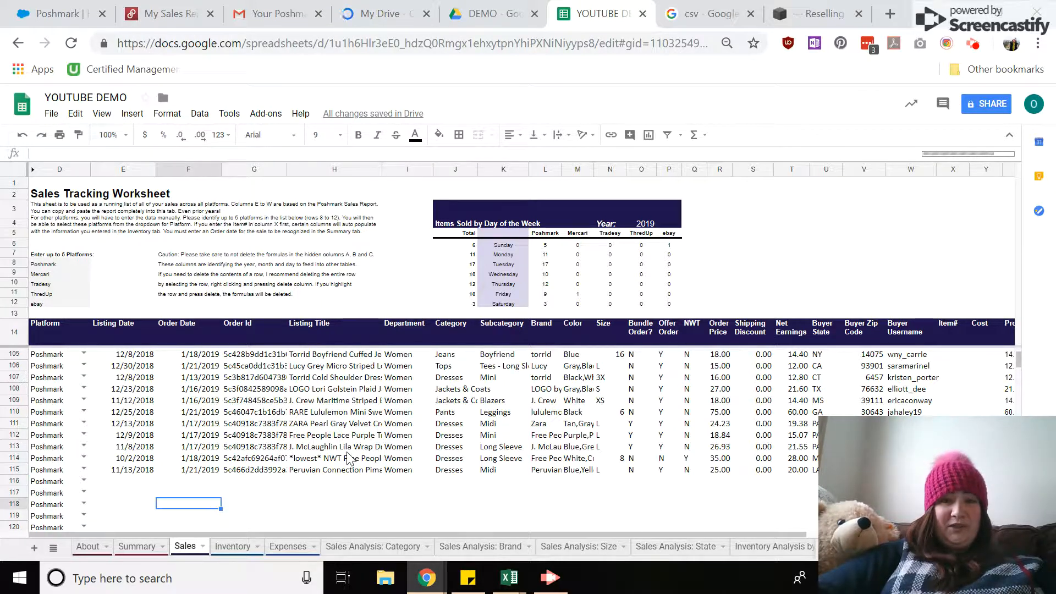
Clear the example sales in rows 15 to 21 of the Sales sheet, above the pasted Poshmark sales, accepting the protected-range edit.
scroll(347, 458, "up", 20)
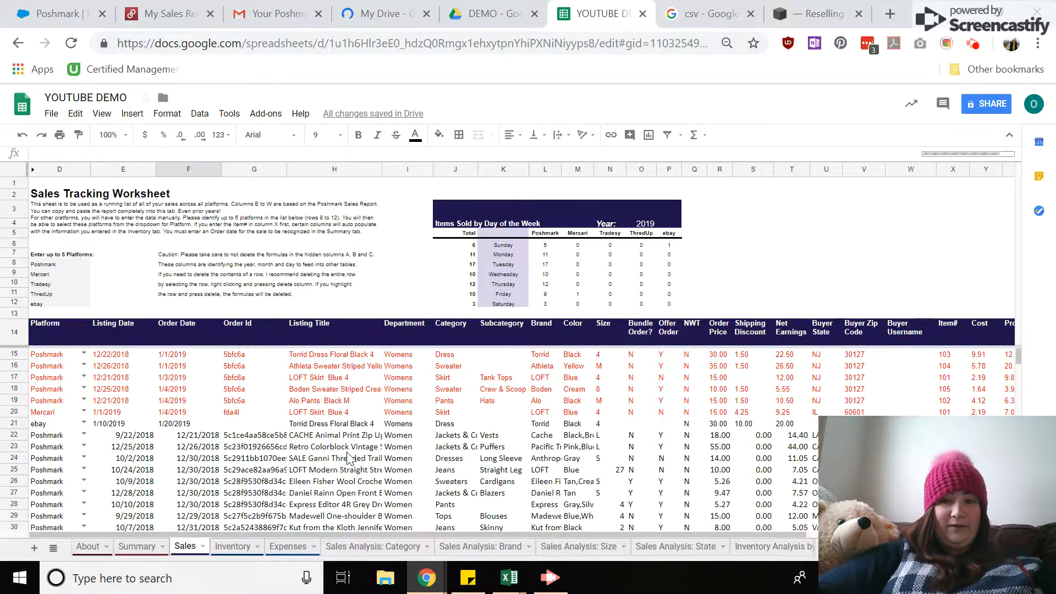
left_click(12, 355)
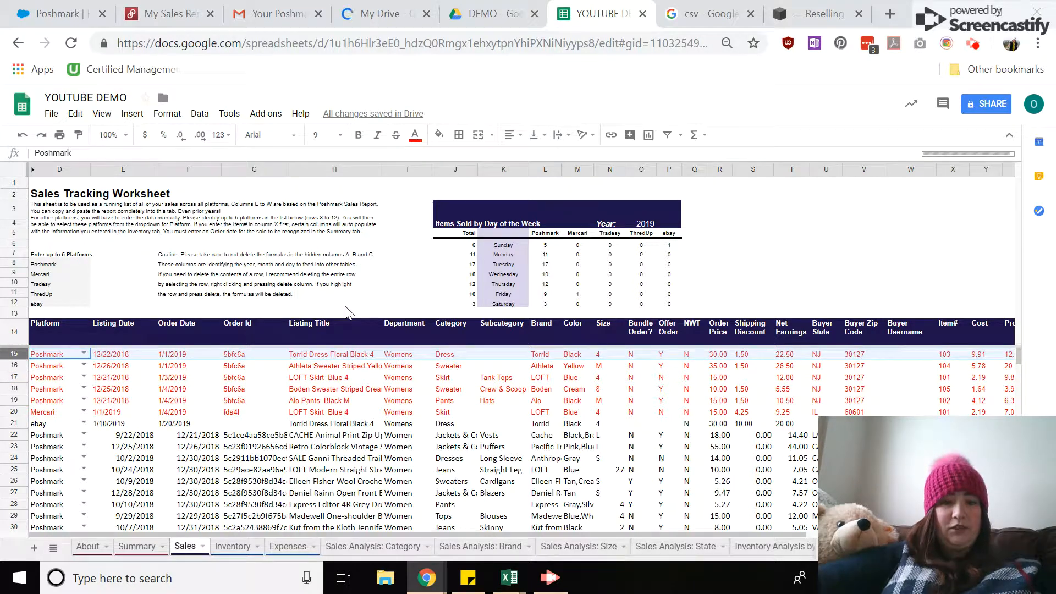
key("shift+Down")
key("shift+Down")
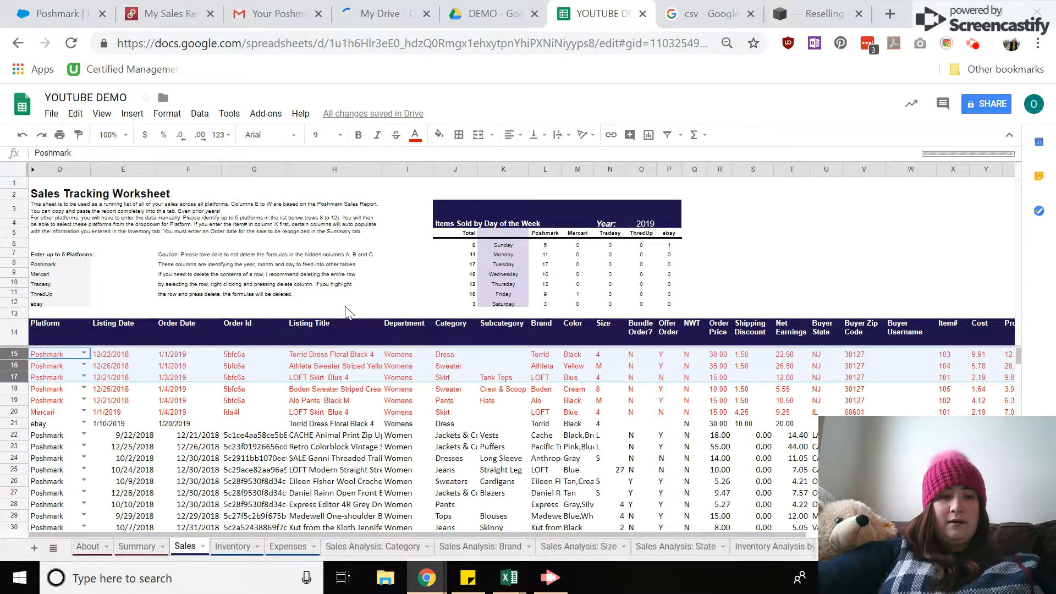
key("shift+Down")
key("shift+Down")
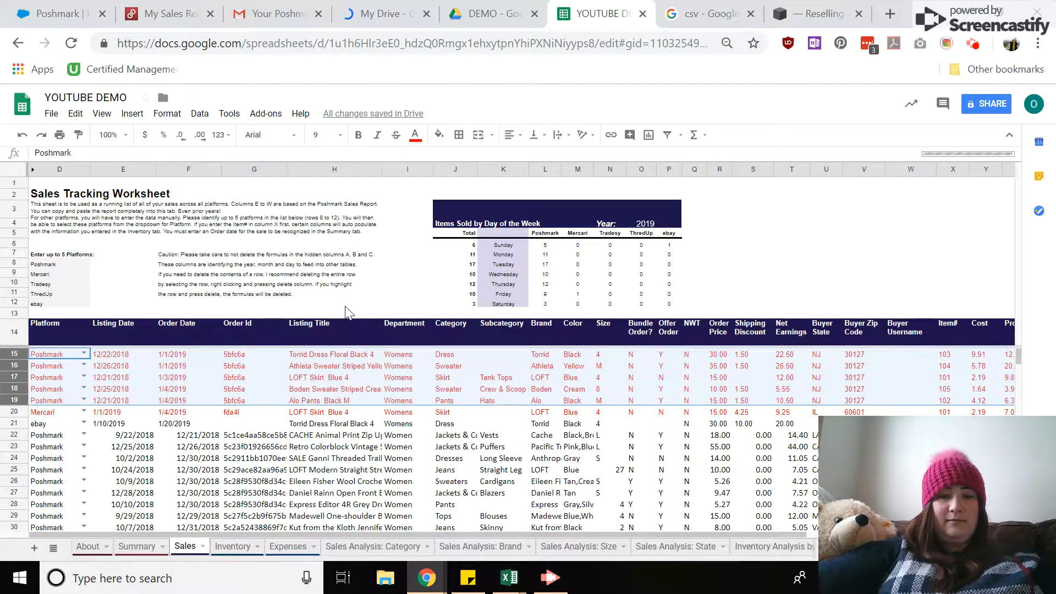
key("shift+Down")
key("shift+Down")
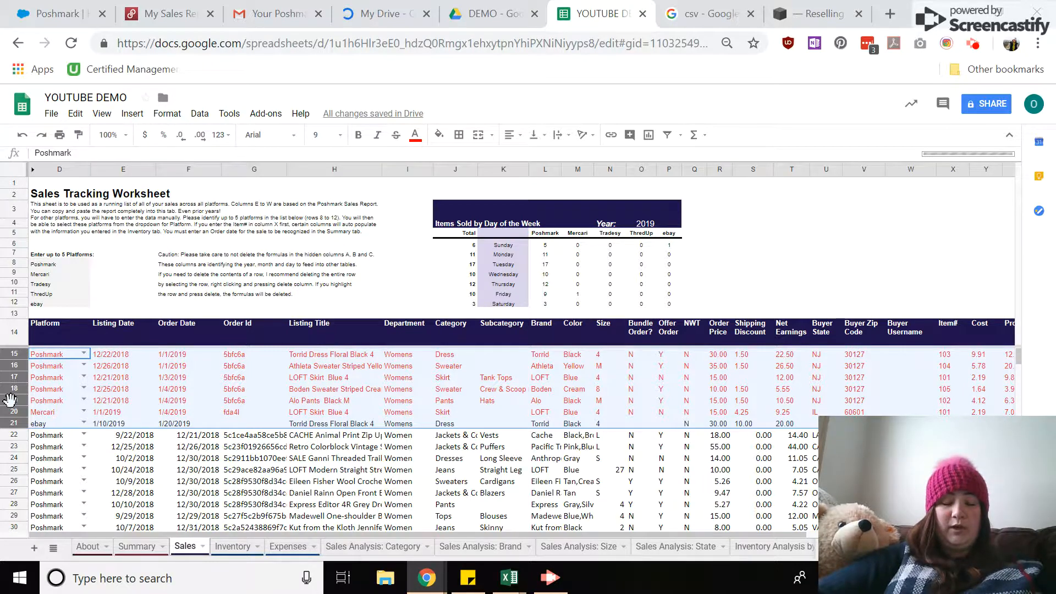
key("Delete")
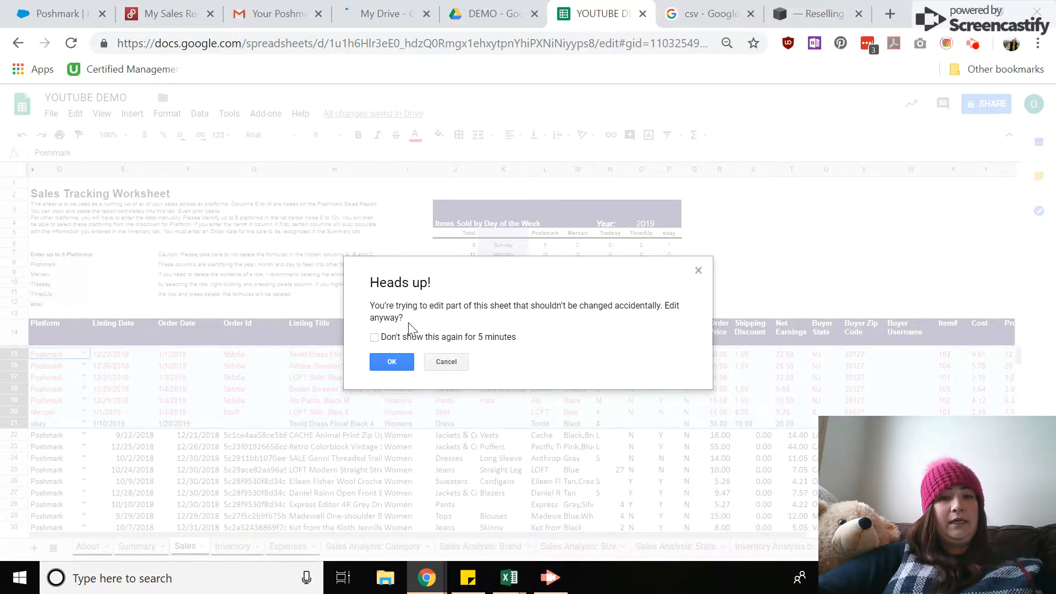
left_click(392, 362)
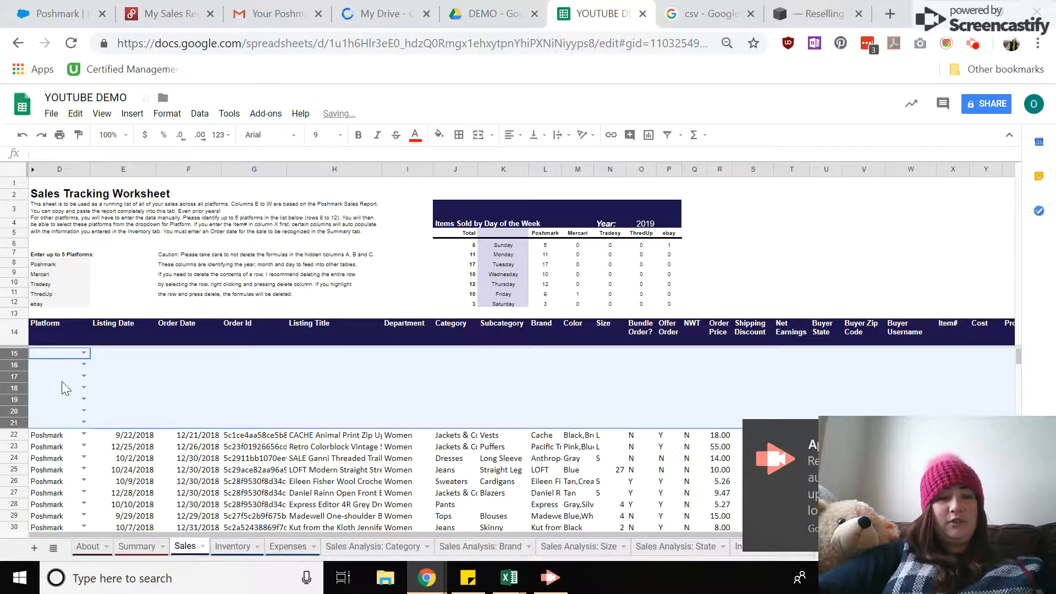
Delete the emptied rows 15 to 21 so the pasted sales start directly below the header, allowing the edits to the protected range.
right_click(23, 380)
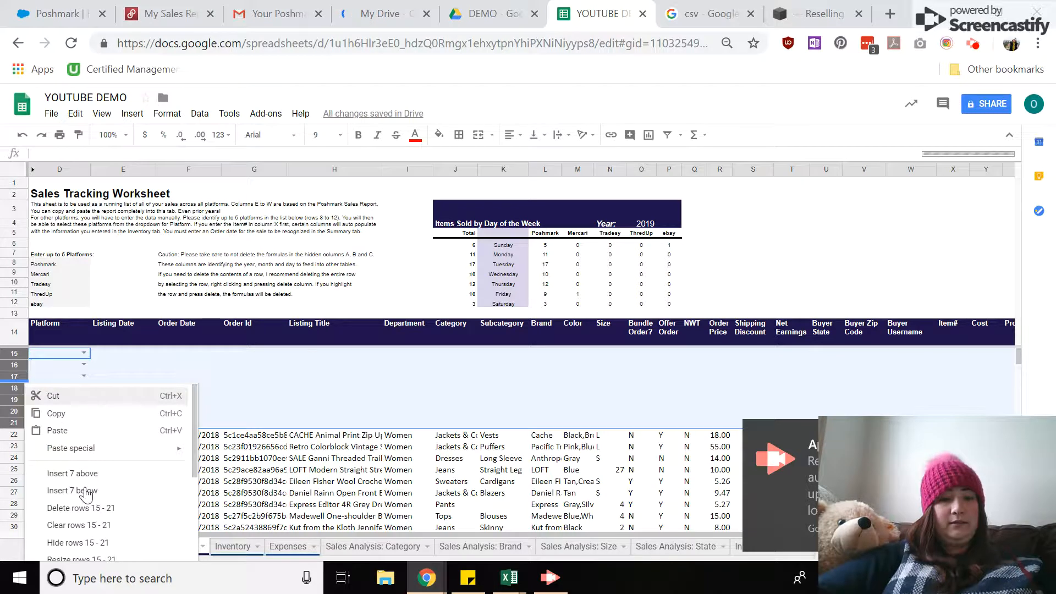
left_click(97, 508)
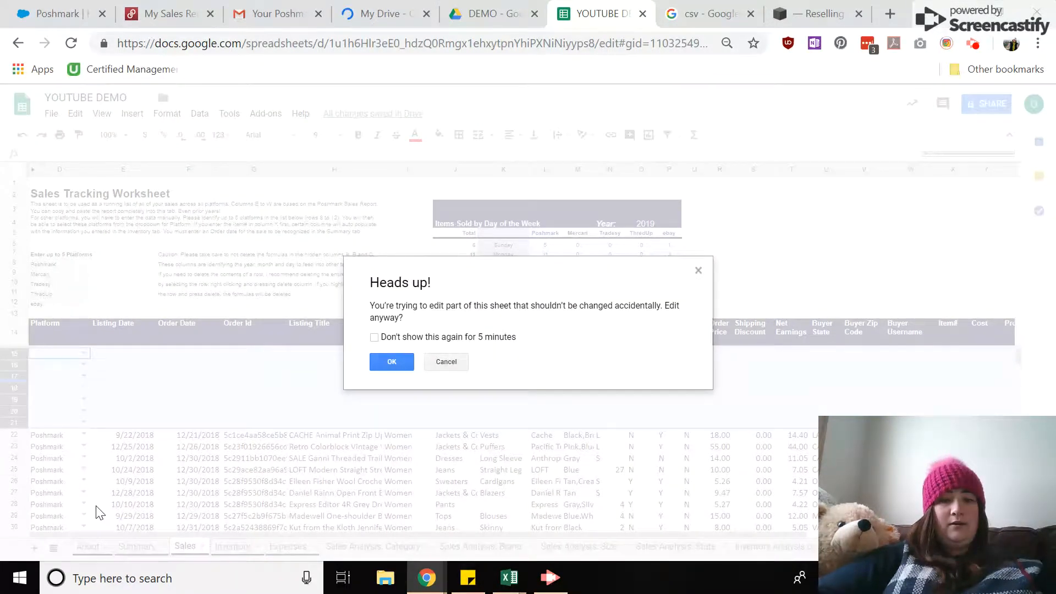
left_click(392, 366)
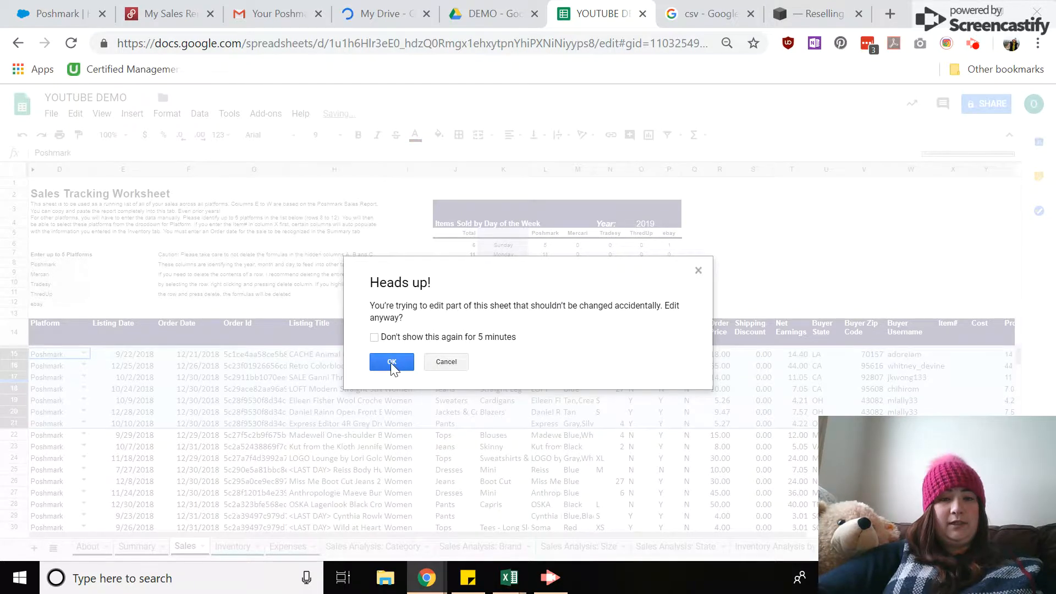
left_click(392, 365)
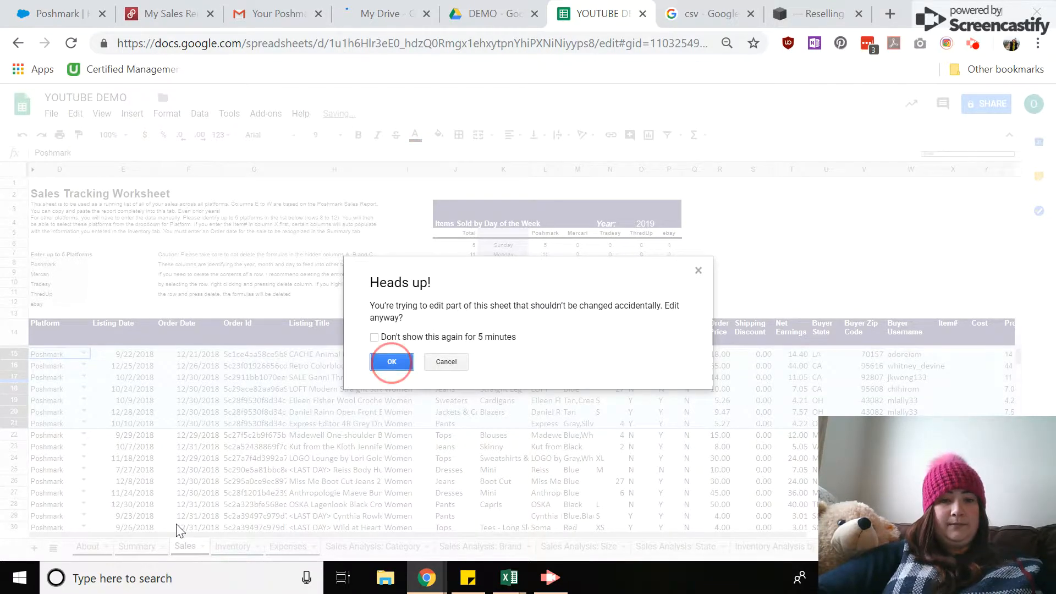
Open the Summary sheet to review the monthly sales figures, and select the May Net Sales cell D8.
left_click(141, 551)
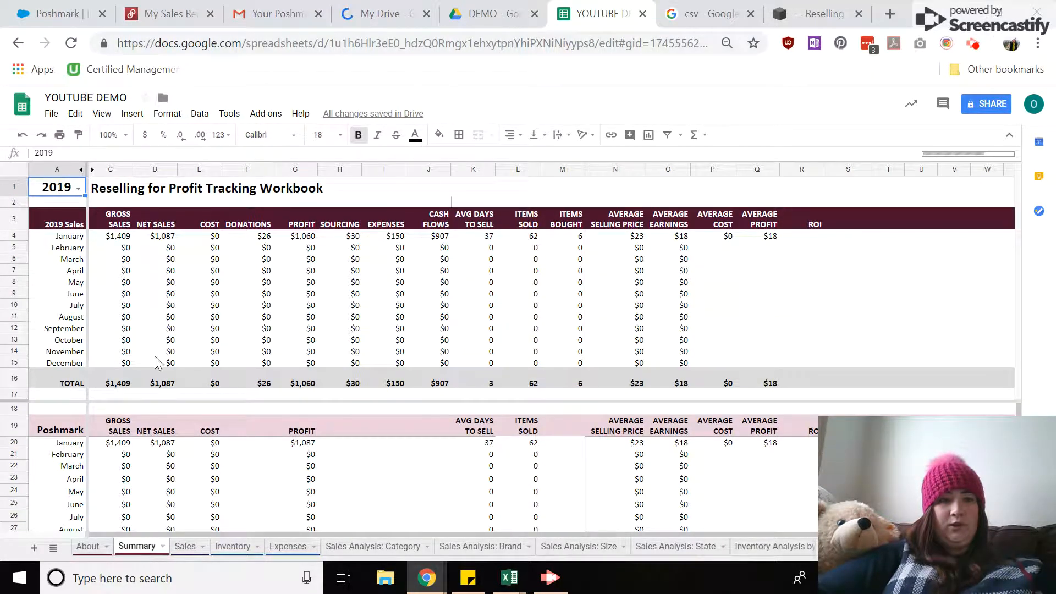
left_click(171, 288)
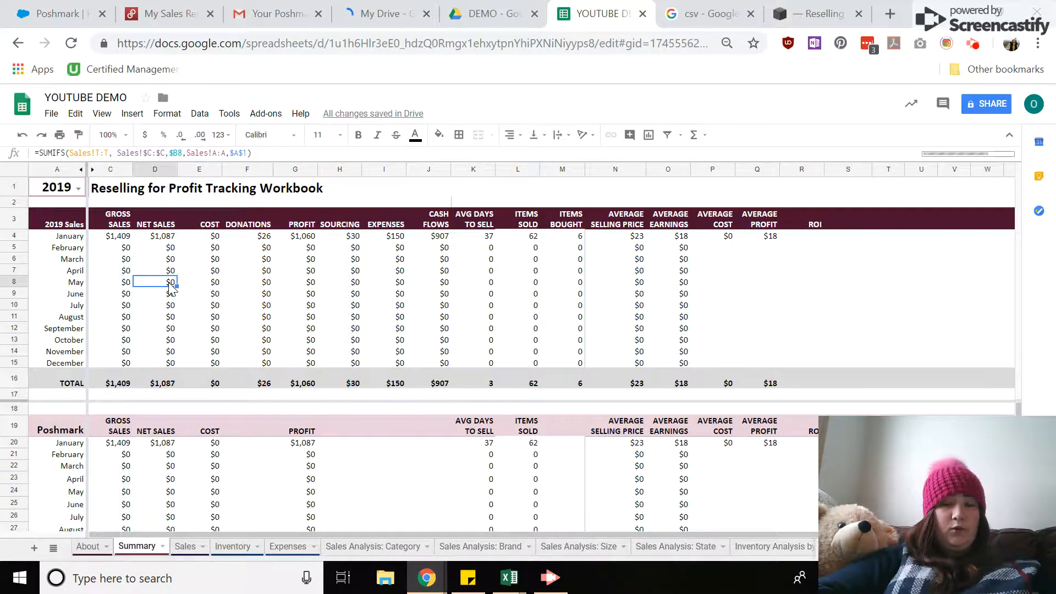